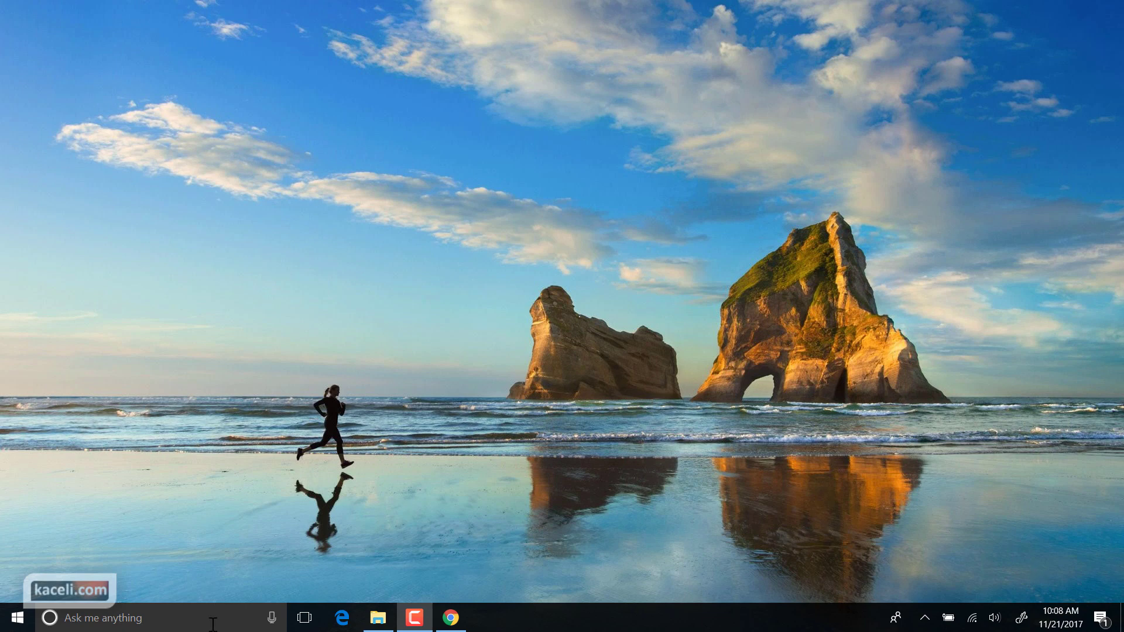
Launch Outlook 2016 by searching 'Outl' in the Windows taskbar search box
{"action": "left_click", "coordinate": [180, 618]}
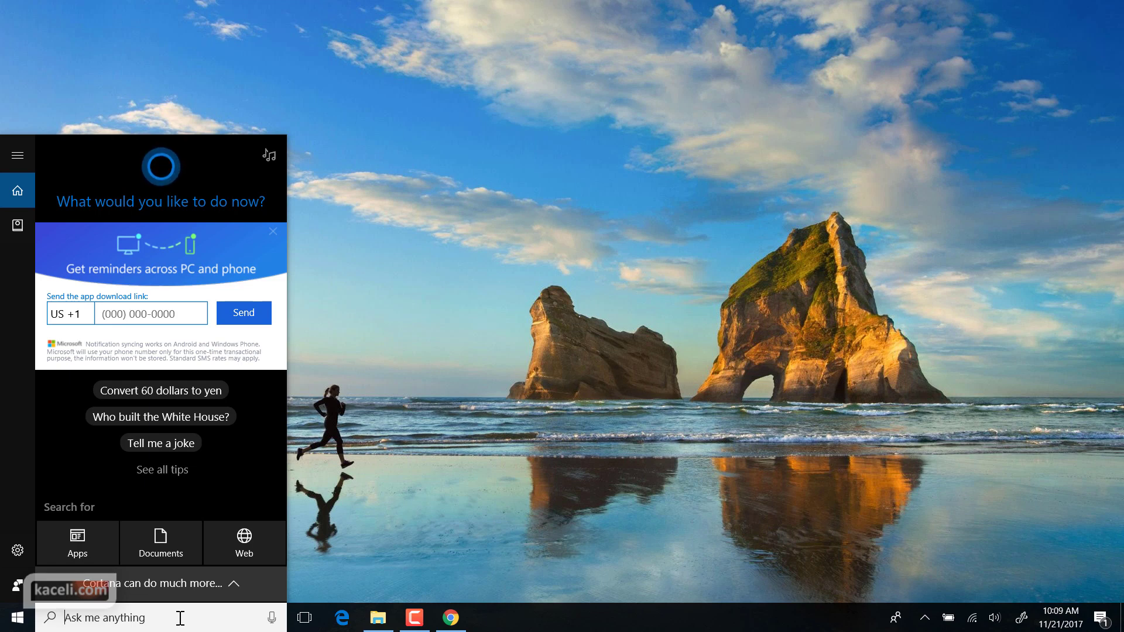
{"action": "type", "text": "Outl"}
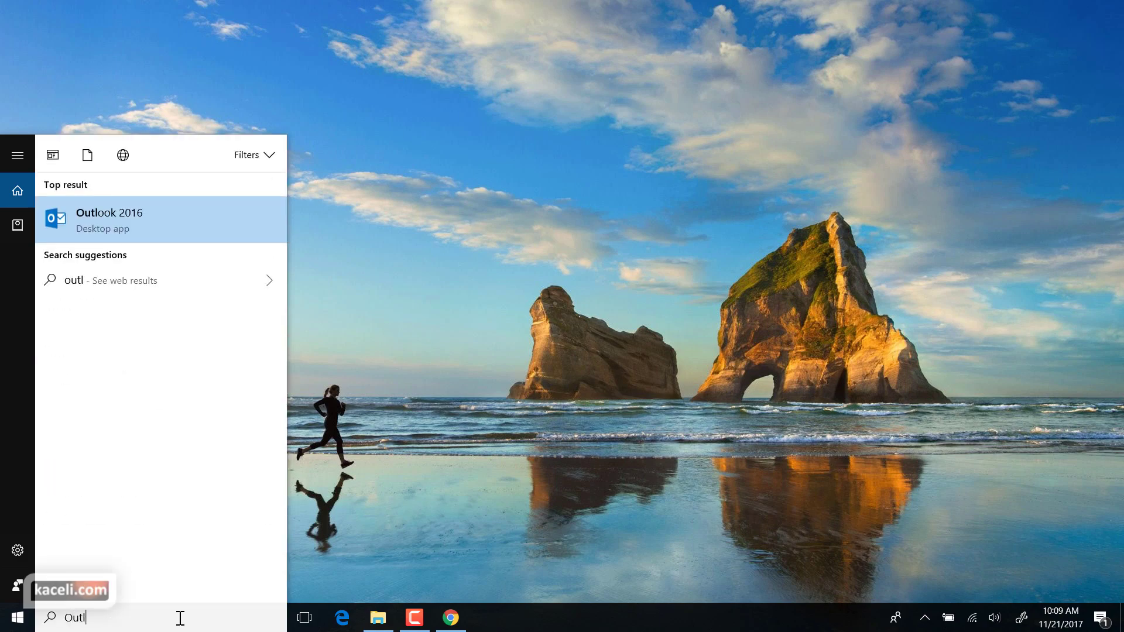
{"action": "key", "text": "Return"}
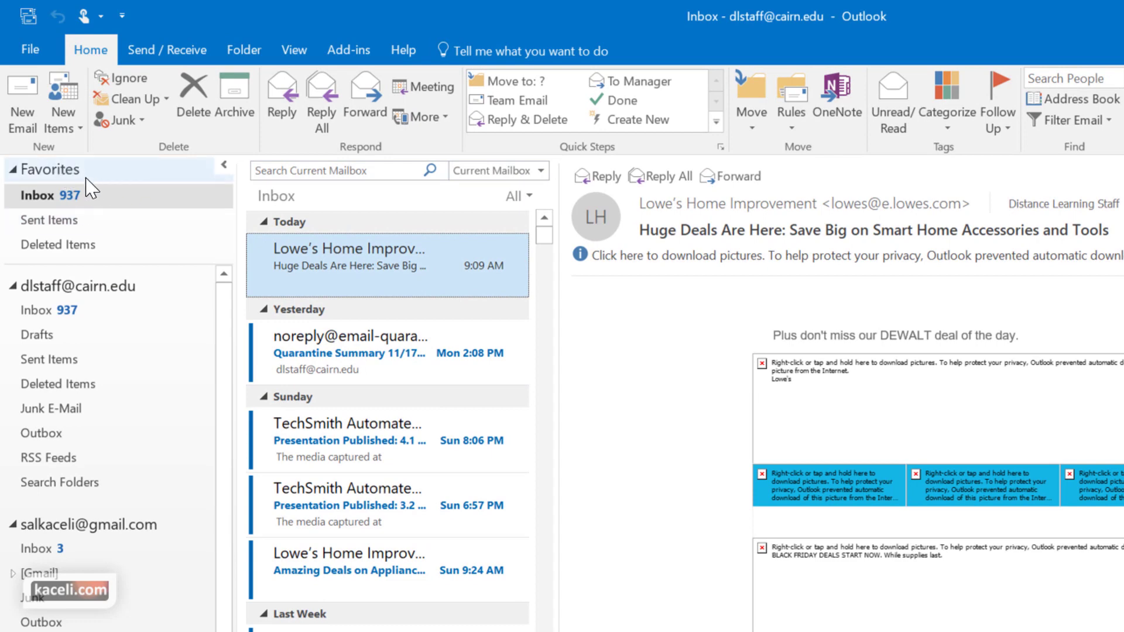
View both mail accounts' overview pages and open the Gmail account's Inbox
{"action": "left_click", "coordinate": [73, 286]}
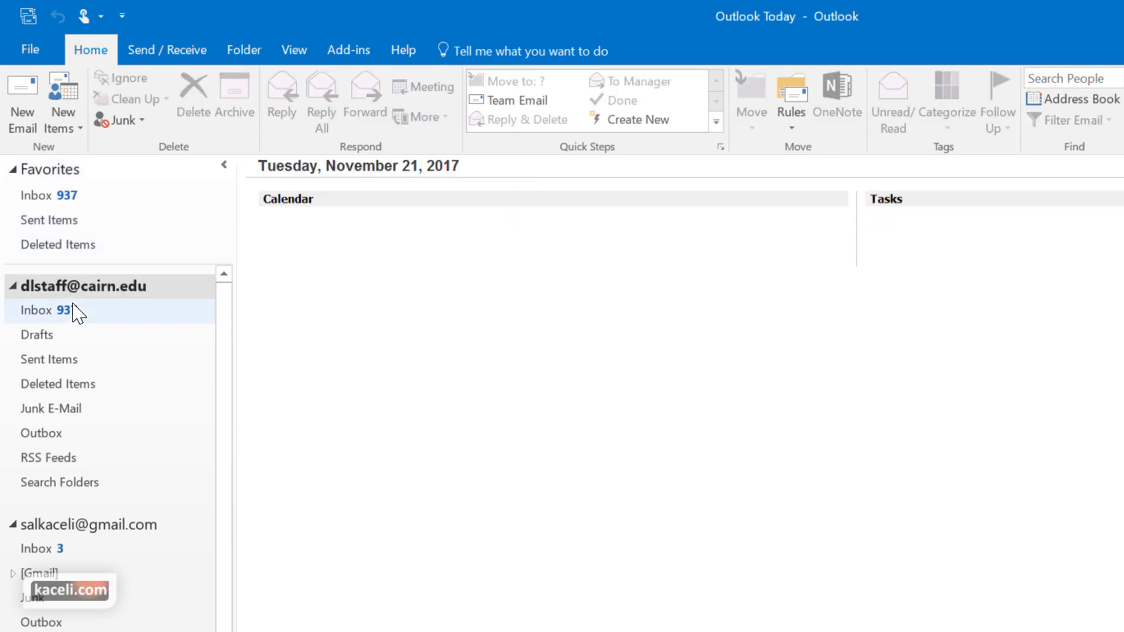
{"action": "left_click", "coordinate": [70, 529]}
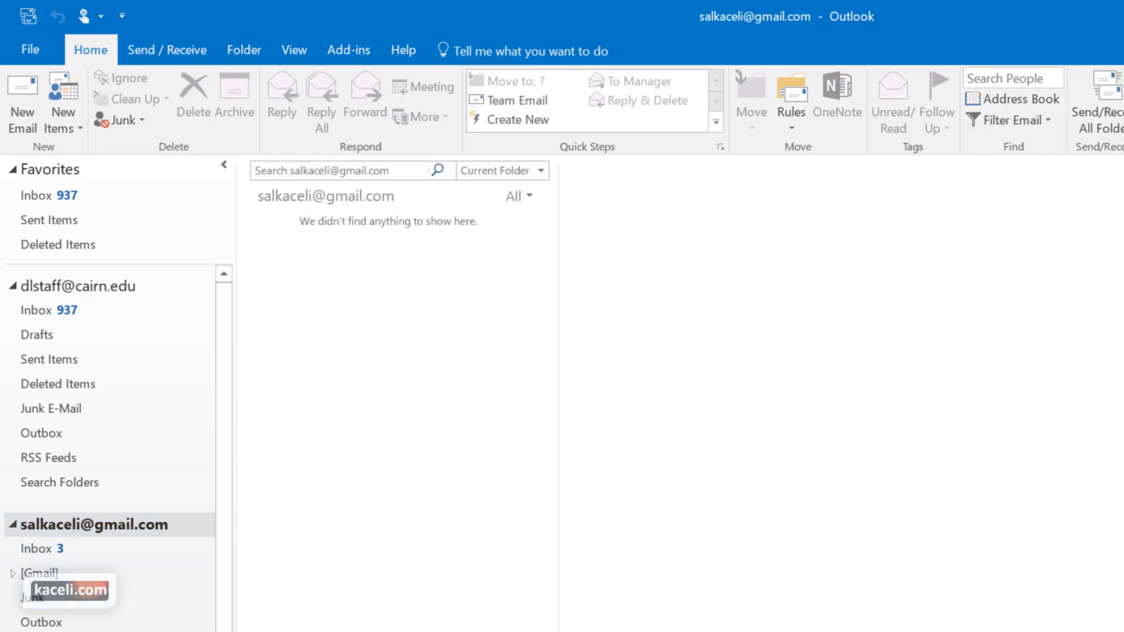
{"action": "left_click", "coordinate": [49, 549]}
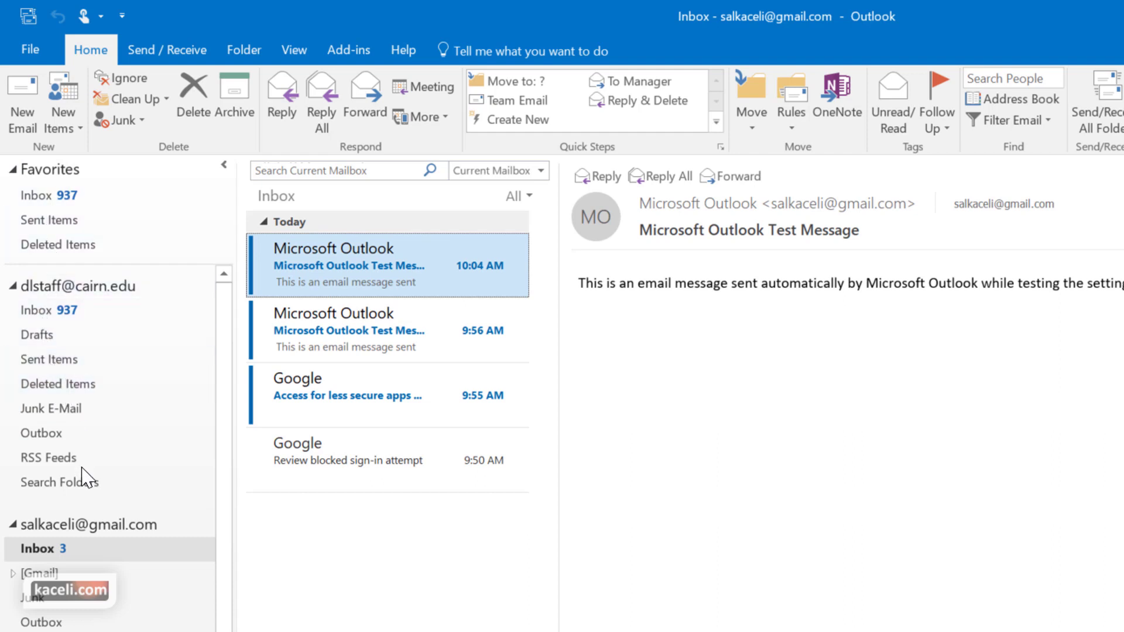
Expand [Gmail], add it to Favorites, then remove it from Favorites again
{"action": "left_click", "coordinate": [13, 574]}
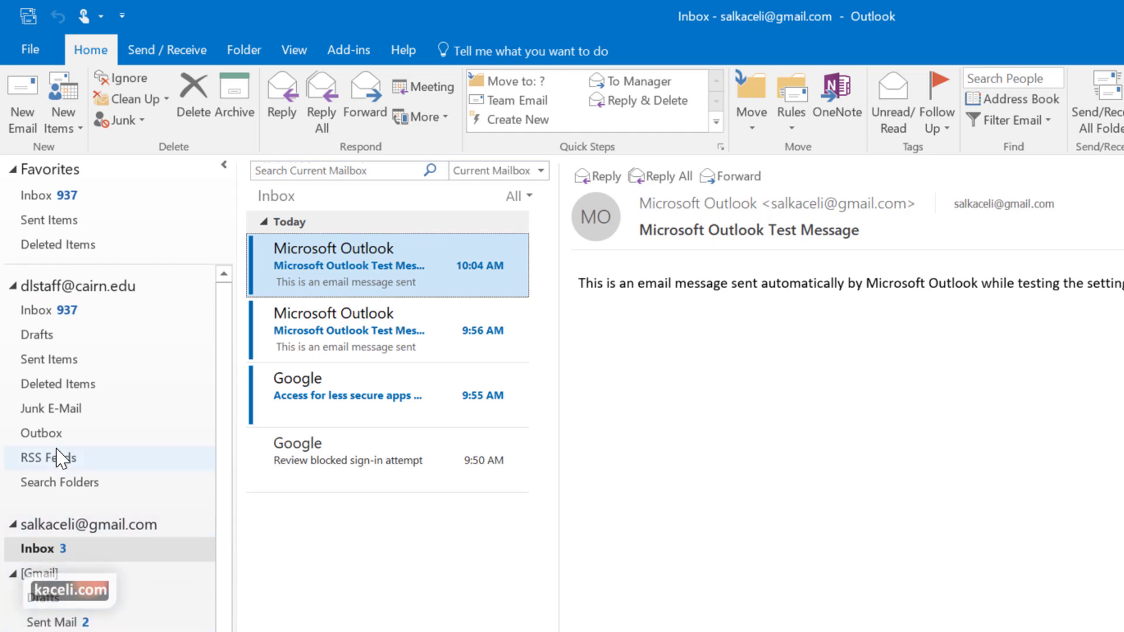
{"action": "left_click", "coordinate": [41, 574]}
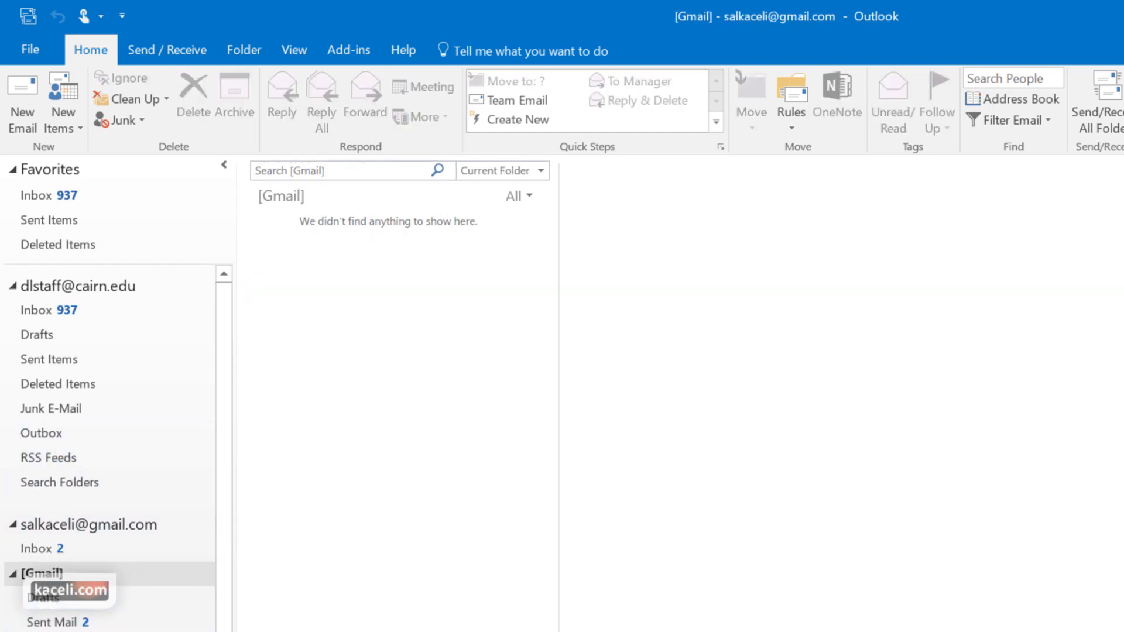
{"action": "right_click", "coordinate": [56, 571]}
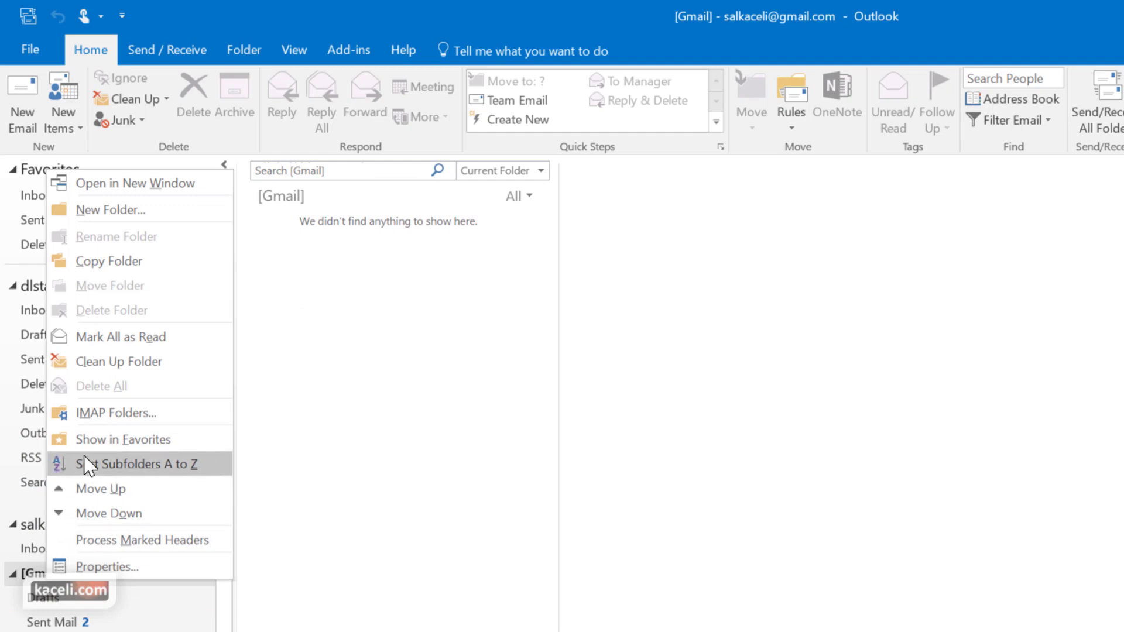
{"action": "left_click", "coordinate": [110, 445]}
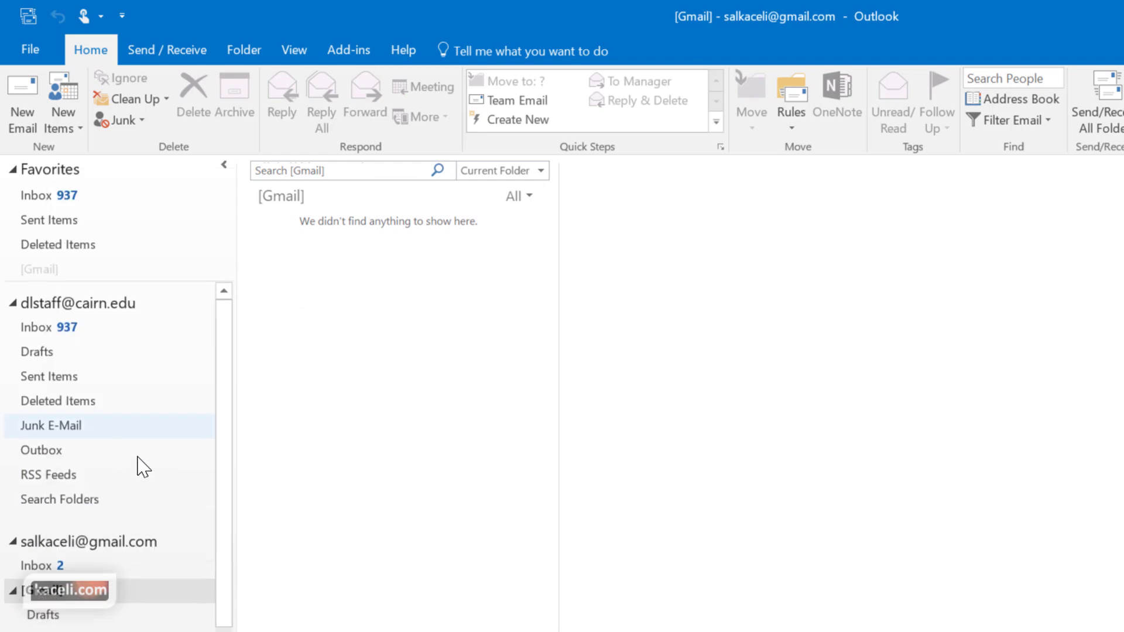
{"action": "left_click", "coordinate": [47, 274]}
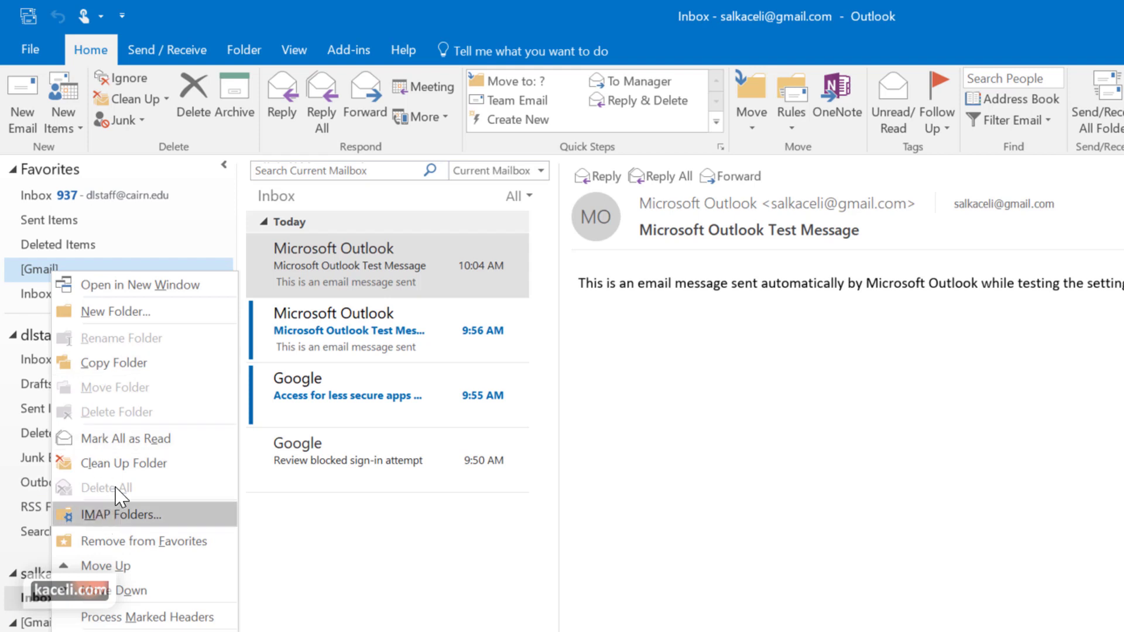
{"action": "left_click", "coordinate": [123, 544]}
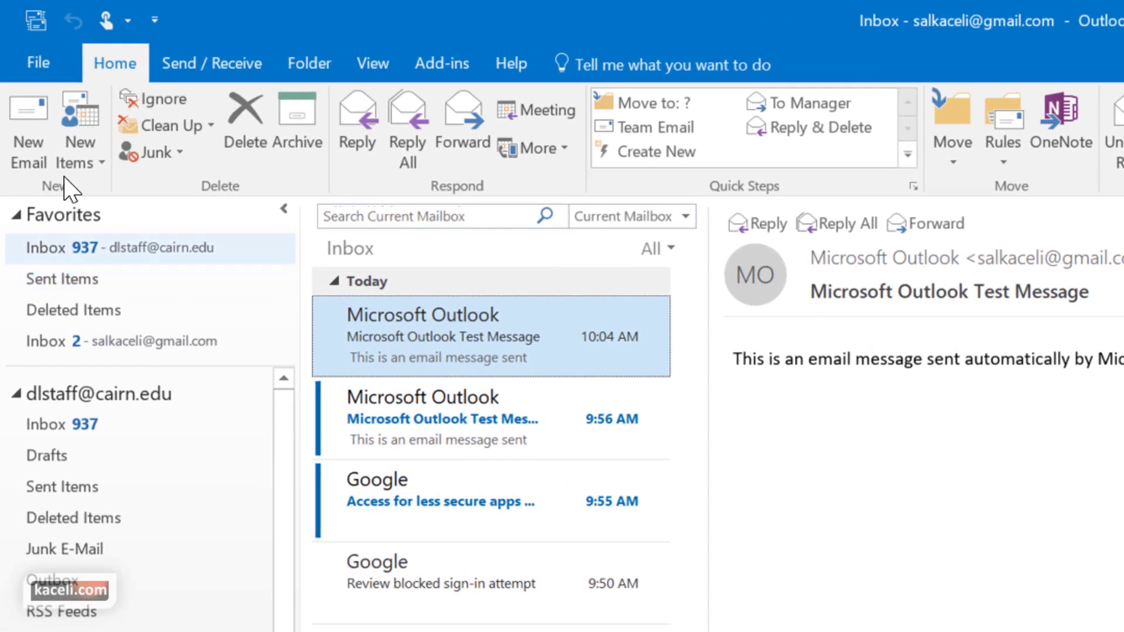
{"action": "left_click", "coordinate": [36, 63]}
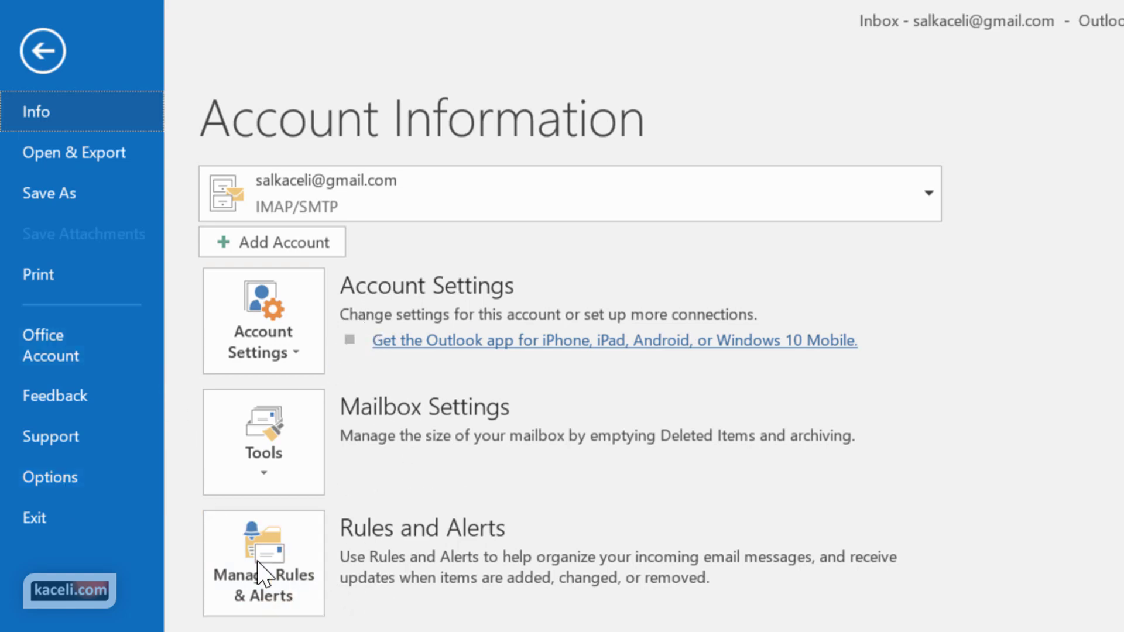
{"action": "left_click", "coordinate": [50, 51]}
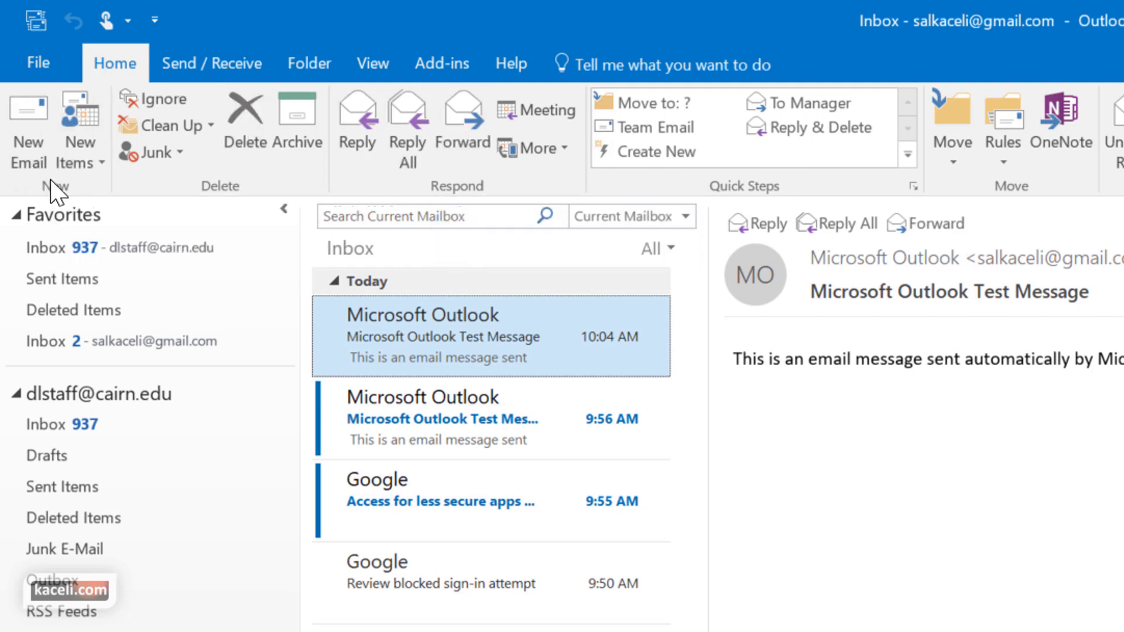
Look through the Send / Receive, Folder, View and Help ribbon tabs in turn
{"action": "left_click", "coordinate": [27, 162]}
{"action": "left_click", "coordinate": [201, 64]}
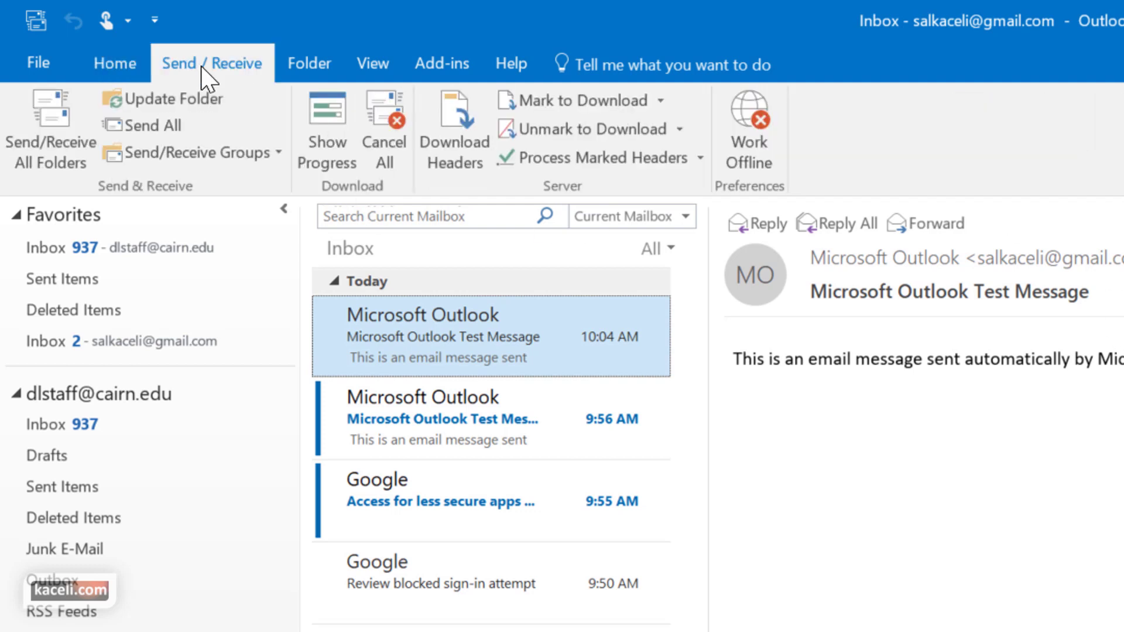
{"action": "left_click", "coordinate": [326, 68]}
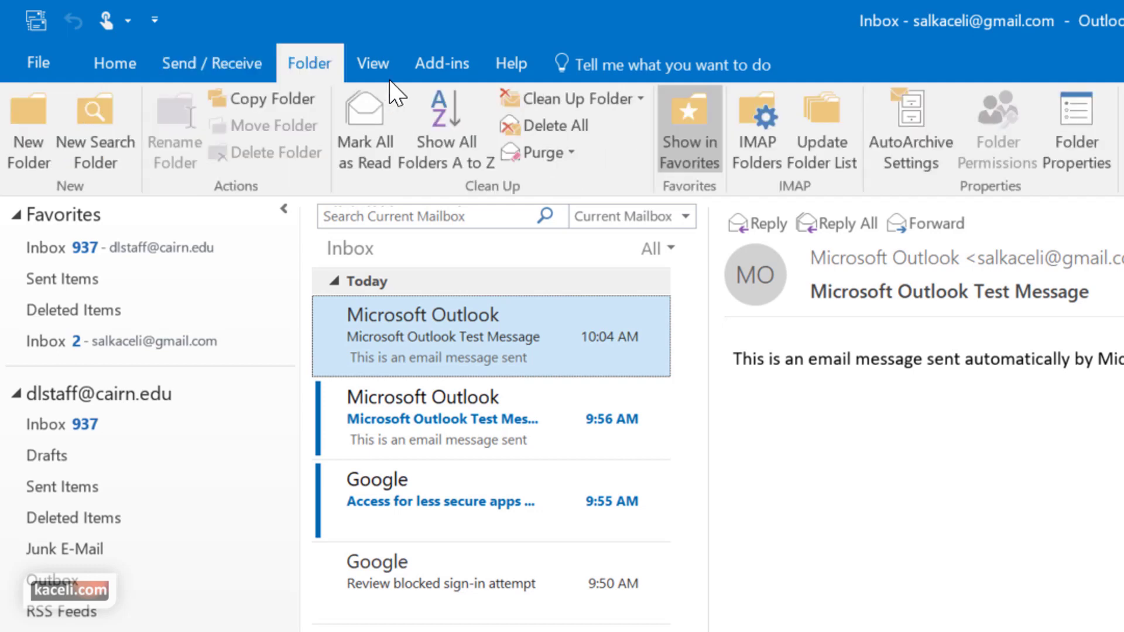
{"action": "left_click", "coordinate": [387, 64]}
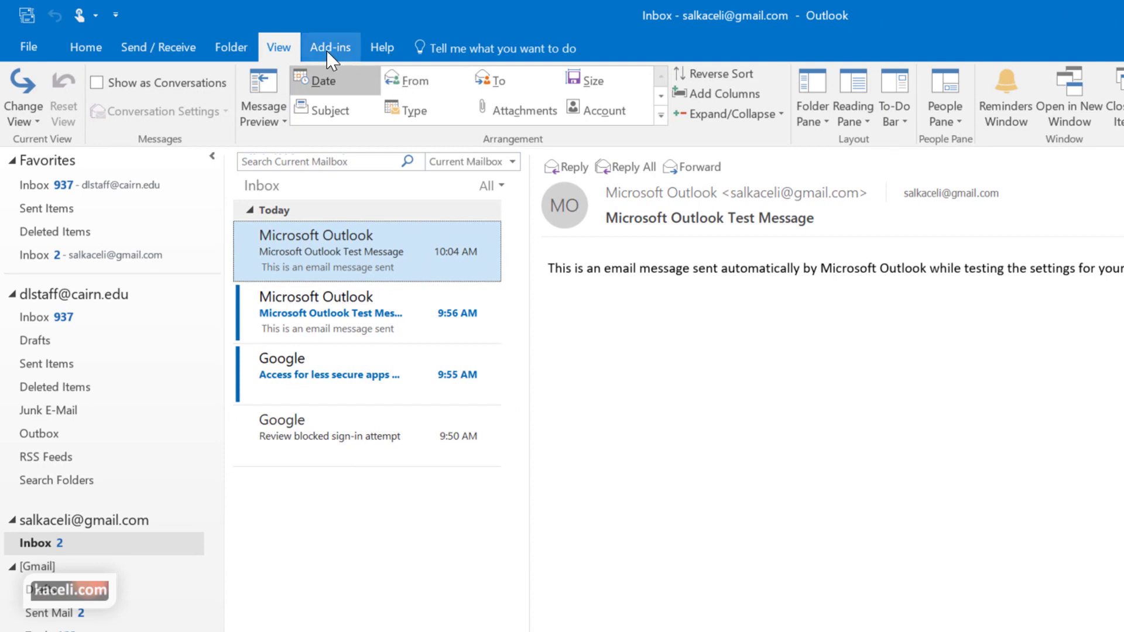
{"action": "left_click", "coordinate": [381, 54]}
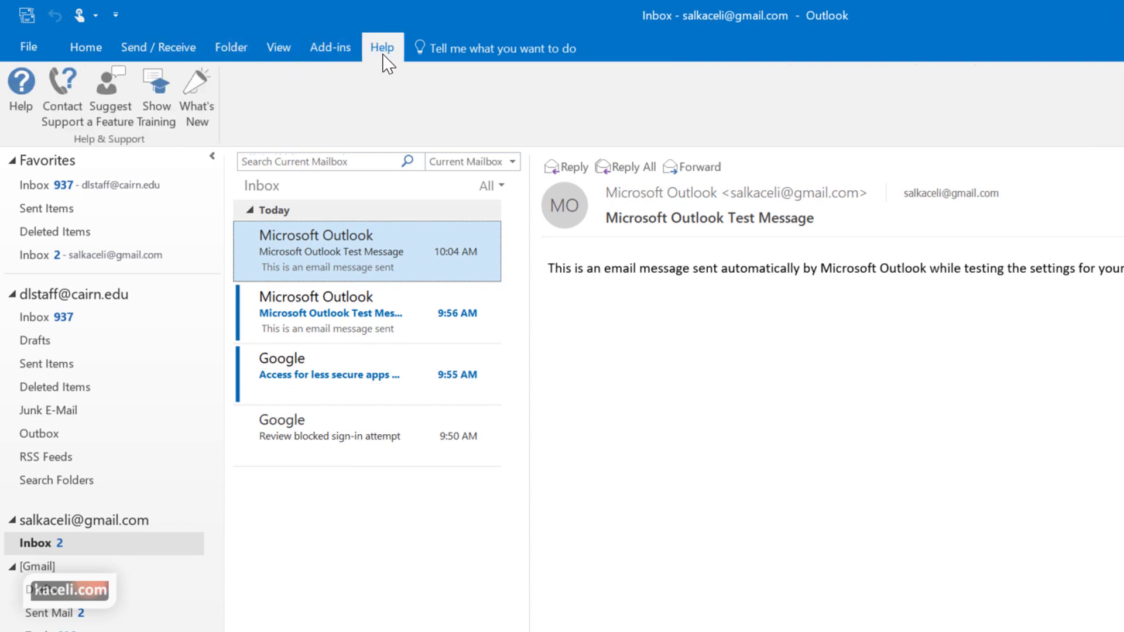
{"action": "left_click", "coordinate": [471, 47]}
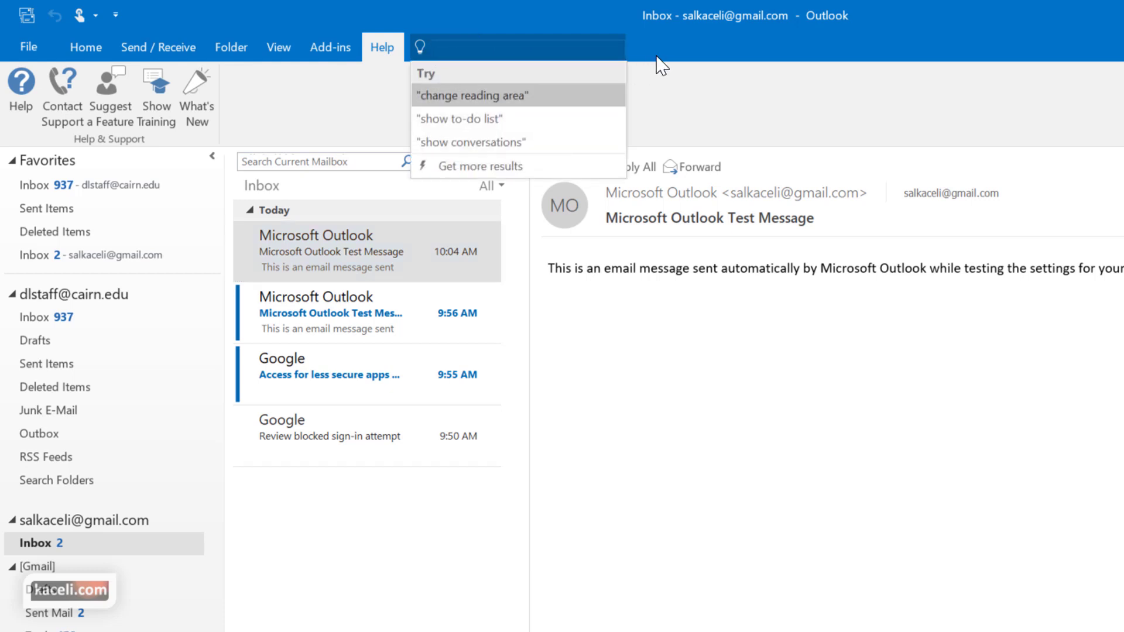
{"action": "key", "text": "Escape"}
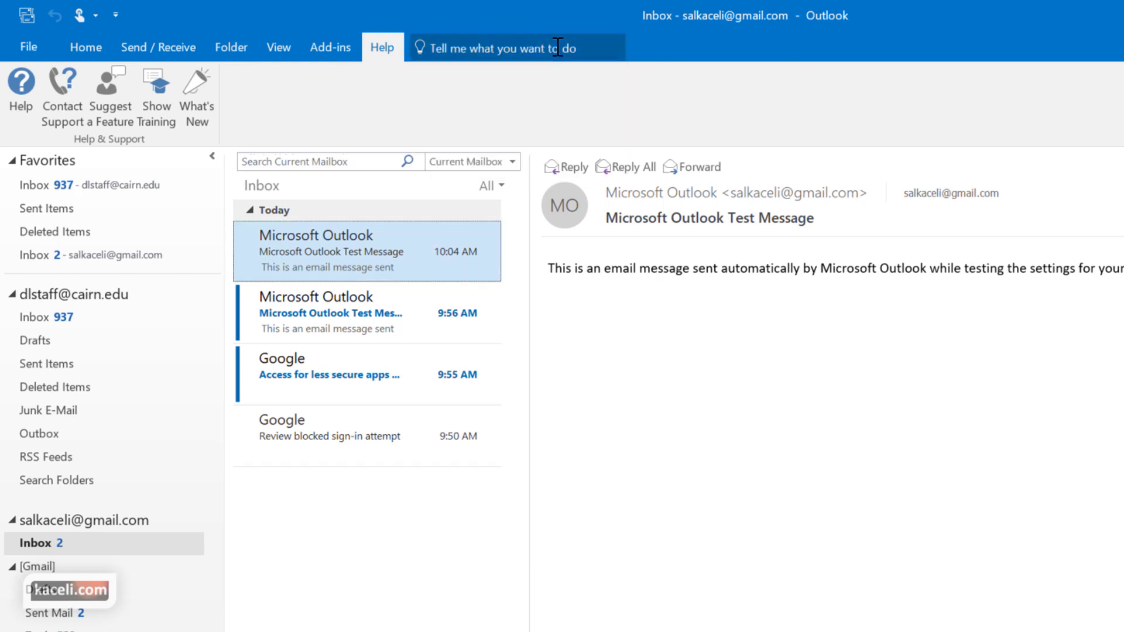
{"action": "left_click", "coordinate": [461, 51]}
{"action": "type", "text": "add"}
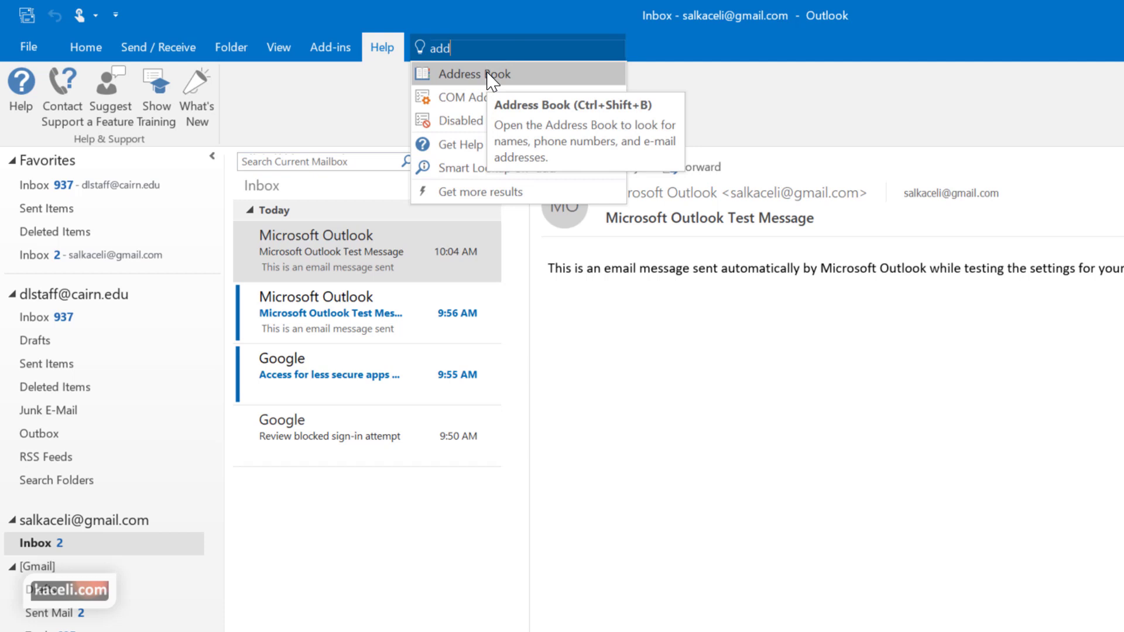
{"action": "left_click_drag", "start_coordinate": [464, 51], "coordinate": [417, 55]}
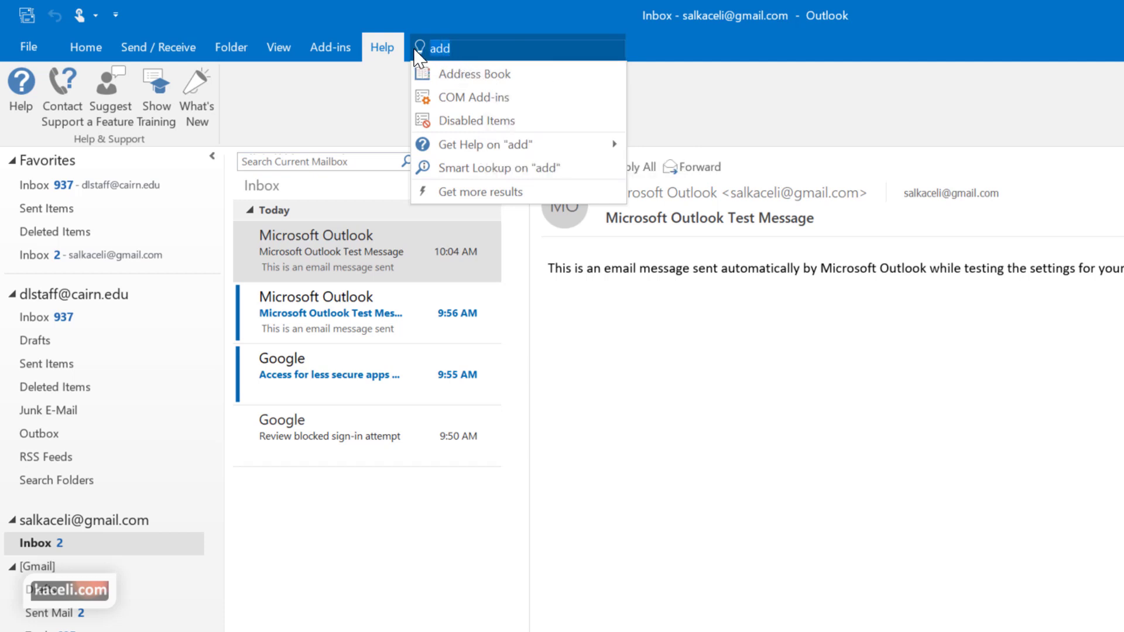
{"action": "type", "text": "forward"}
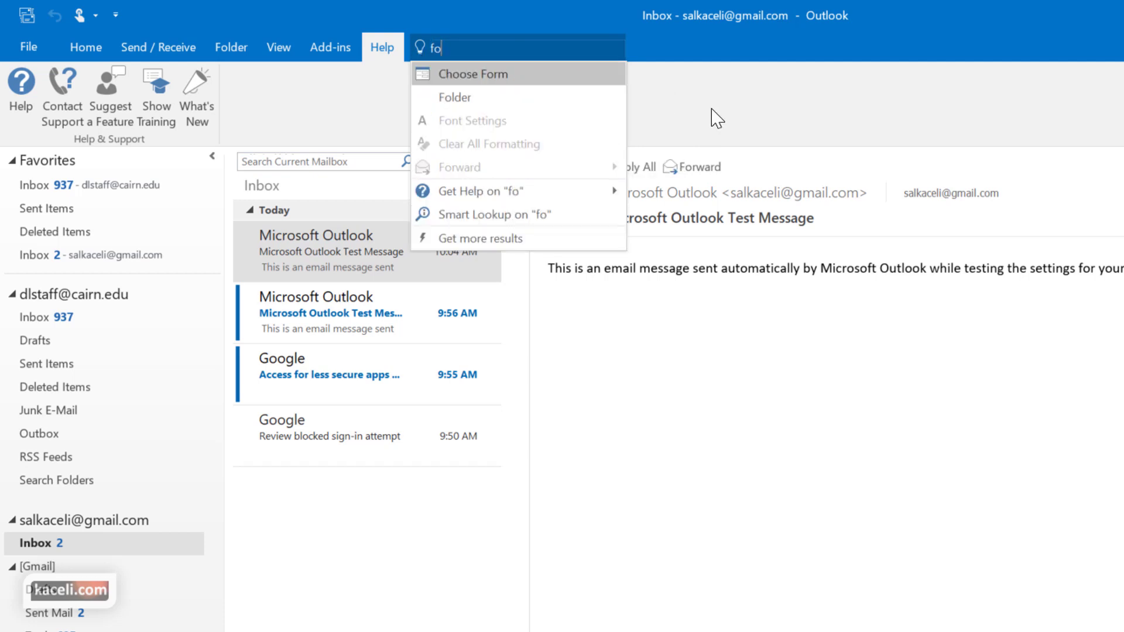
{"action": "mouse_move", "coordinate": [463, 77]}
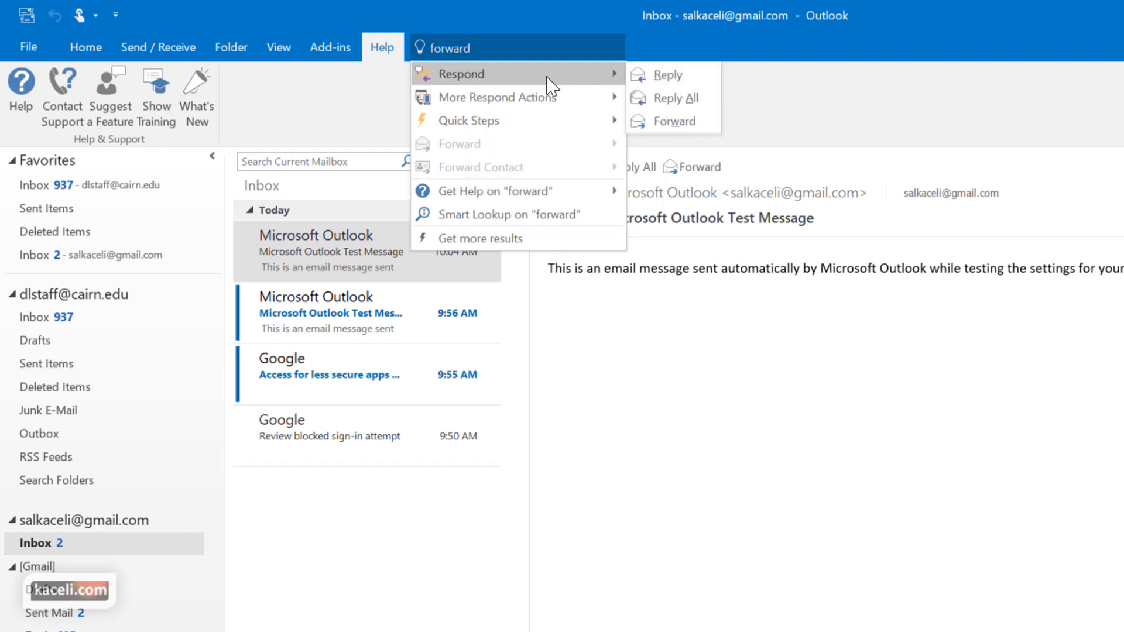
{"action": "key", "text": "Escape"}
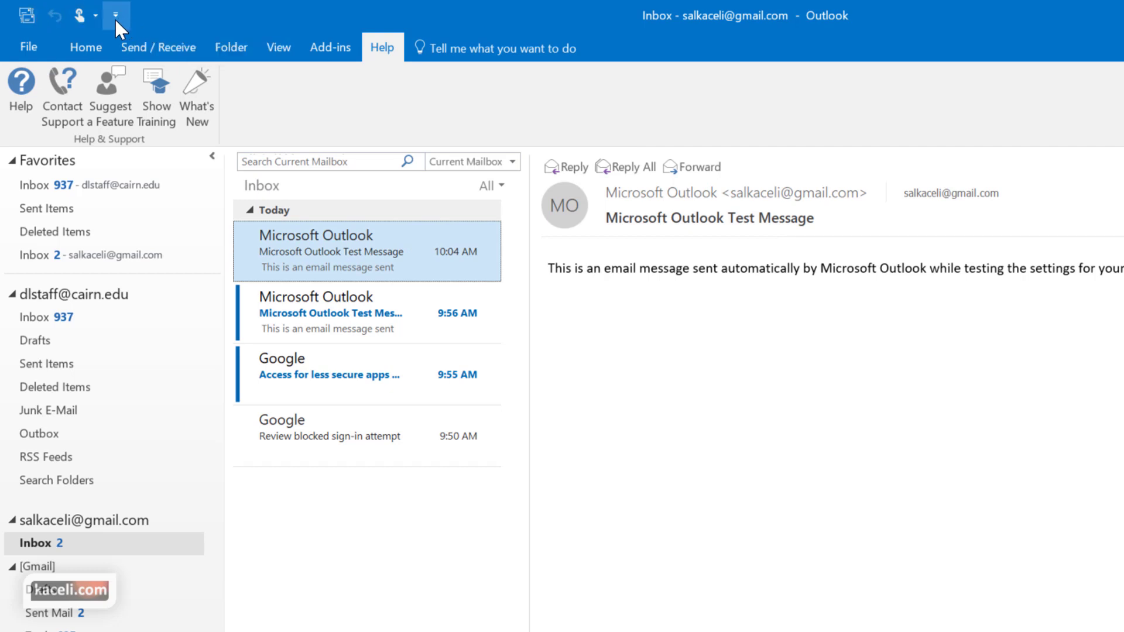
On the Home tab, add Forward to the Quick Access Toolbar from its customize list
{"action": "left_click", "coordinate": [83, 44]}
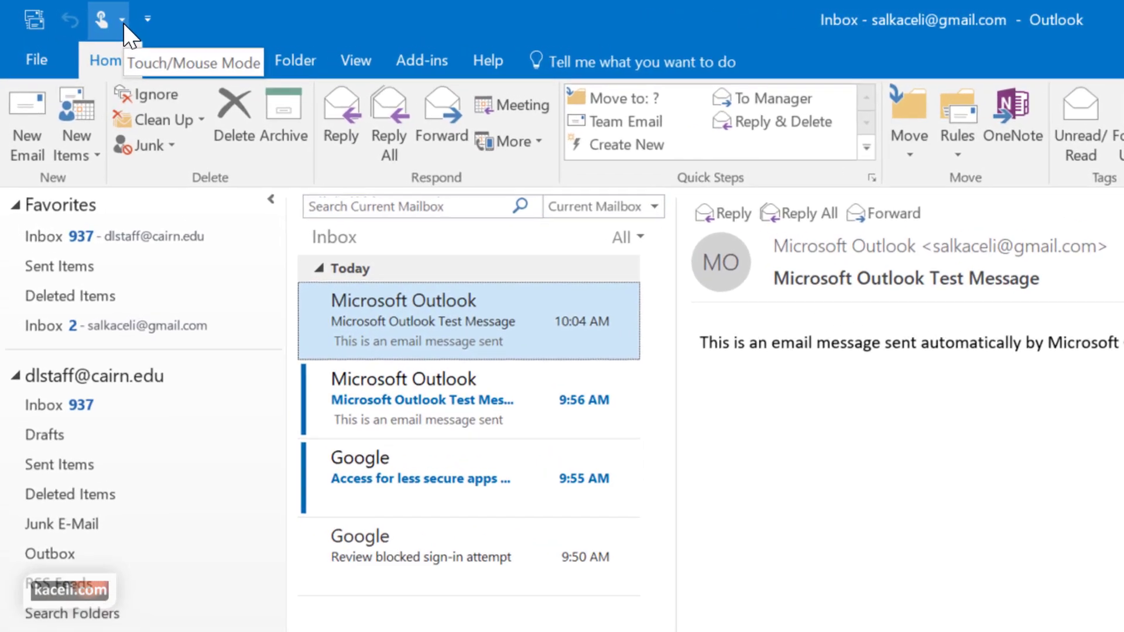
{"action": "left_click", "coordinate": [151, 22]}
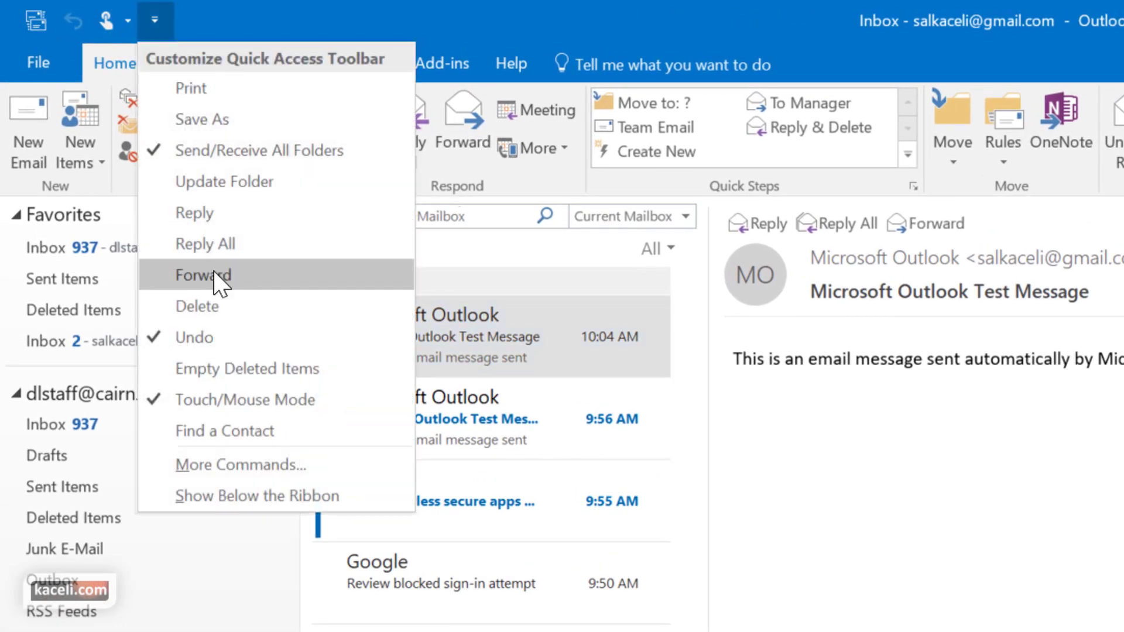
{"action": "left_click", "coordinate": [217, 277]}
{"action": "left_click", "coordinate": [192, 20]}
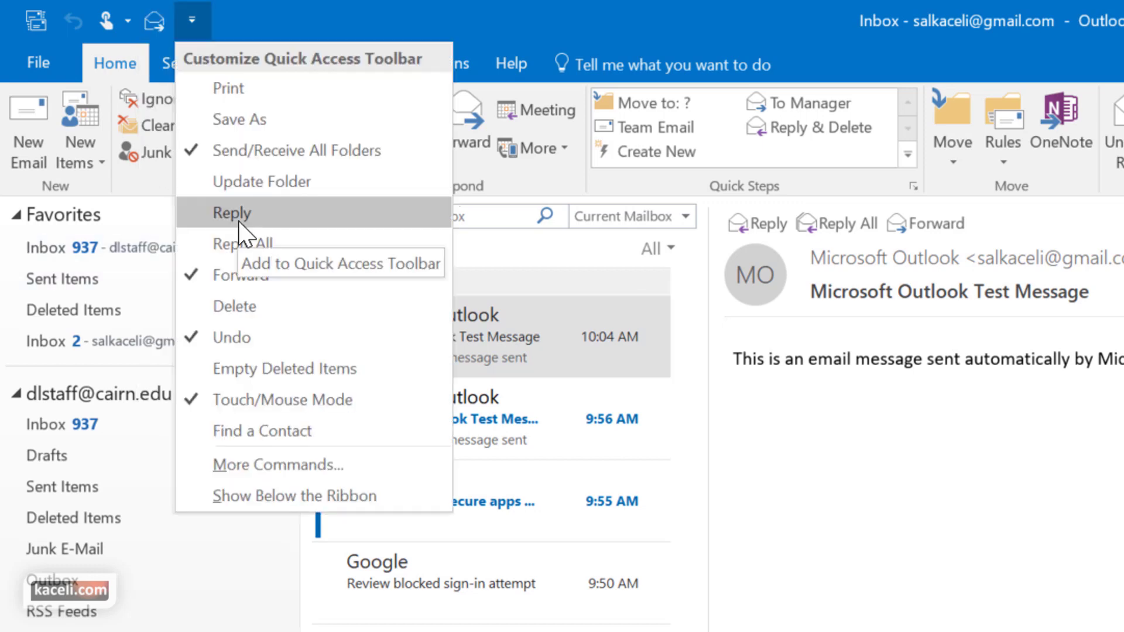
{"action": "left_click", "coordinate": [329, 23]}
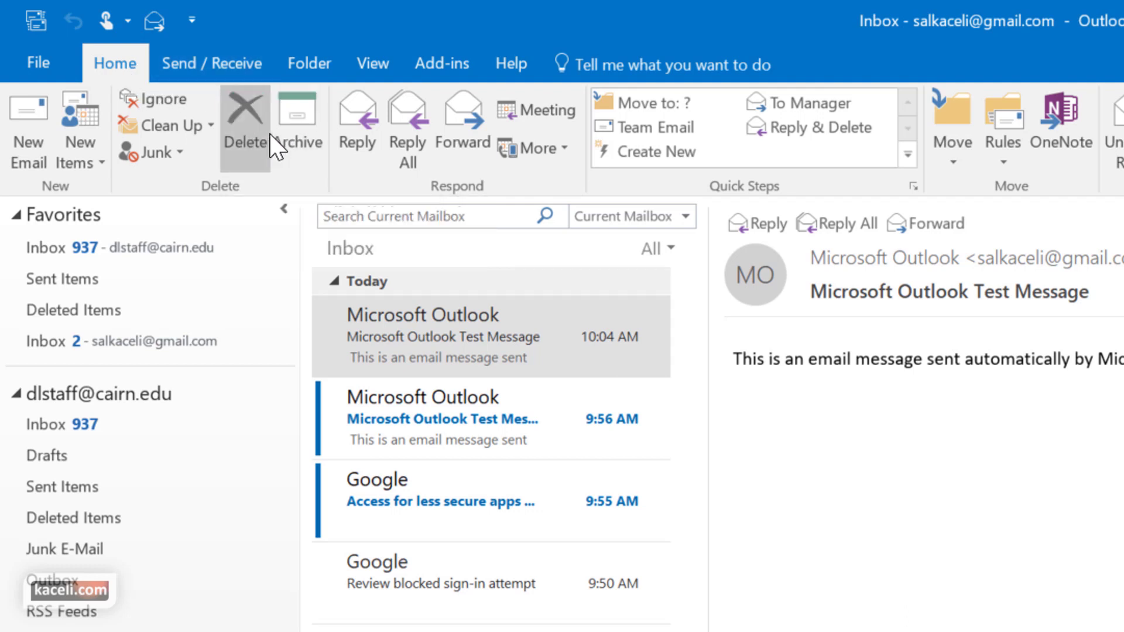
Add the ribbon's Delete command to the Quick Access Toolbar, remove it, then re-add it
{"action": "right_click", "coordinate": [253, 115]}
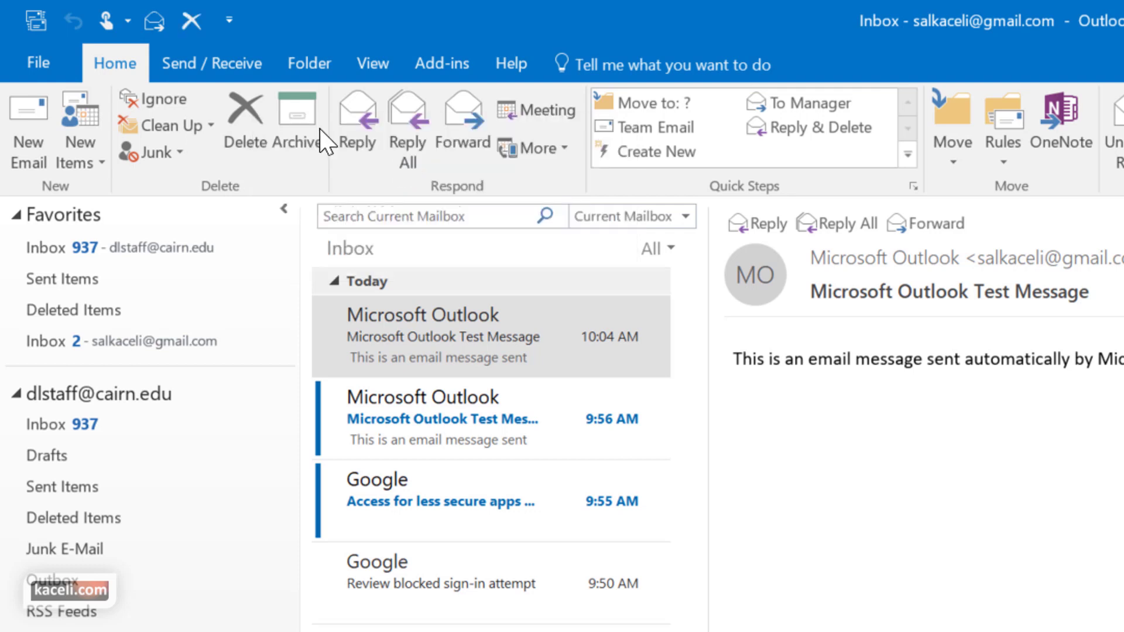
{"action": "right_click", "coordinate": [187, 22]}
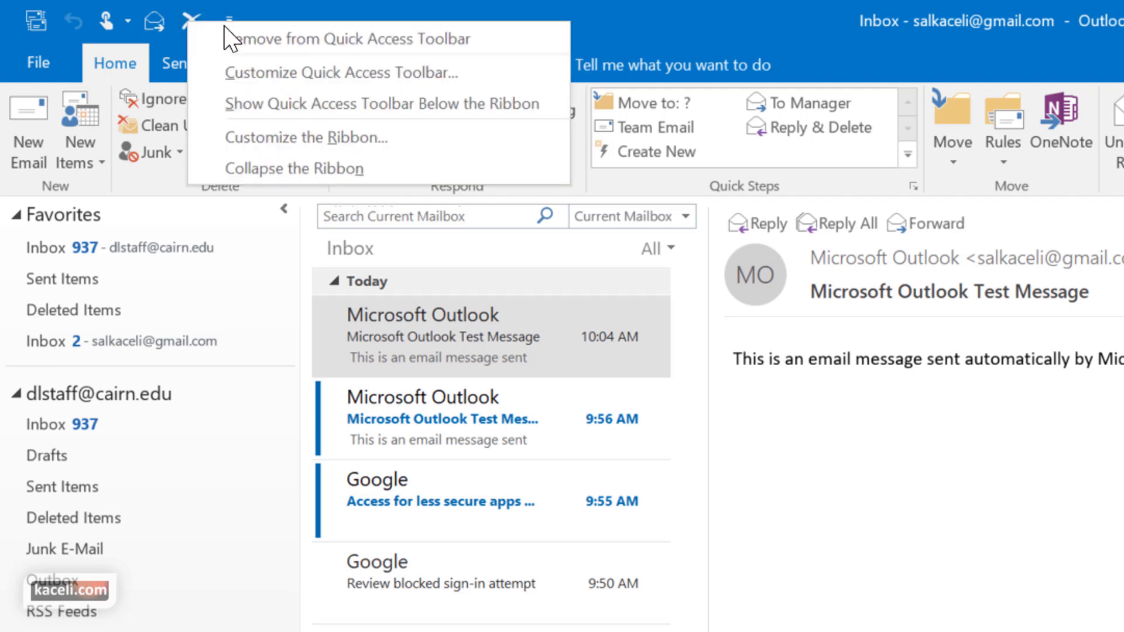
{"action": "left_click", "coordinate": [264, 37]}
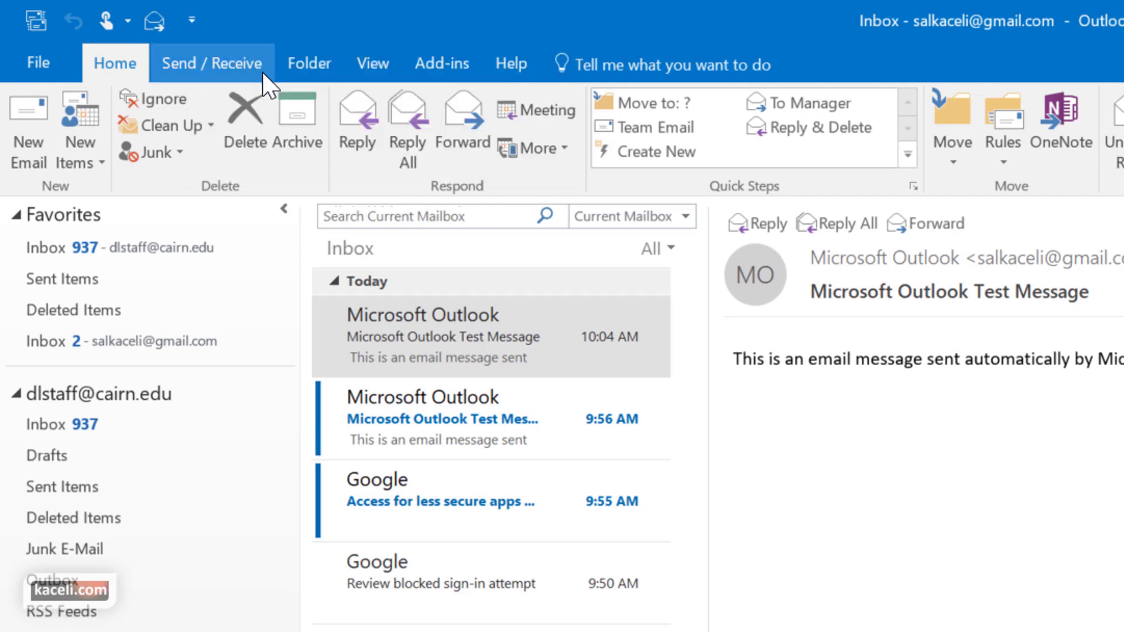
{"action": "right_click", "coordinate": [244, 129]}
{"action": "left_click", "coordinate": [328, 147]}
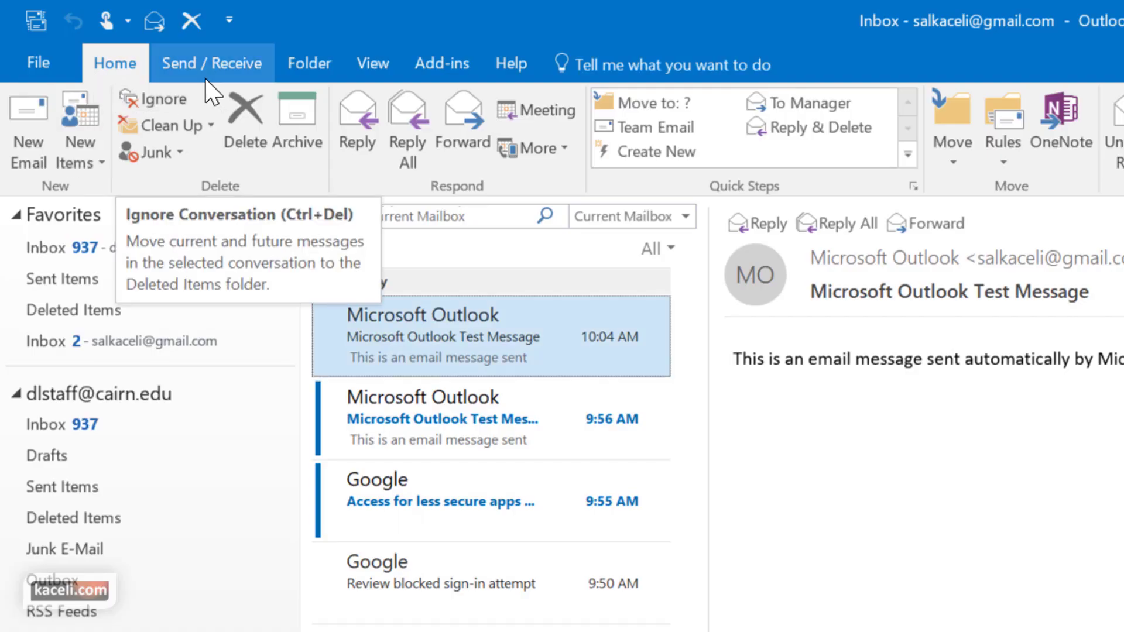
{"action": "left_click", "coordinate": [175, 66]}
{"action": "left_click", "coordinate": [138, 69]}
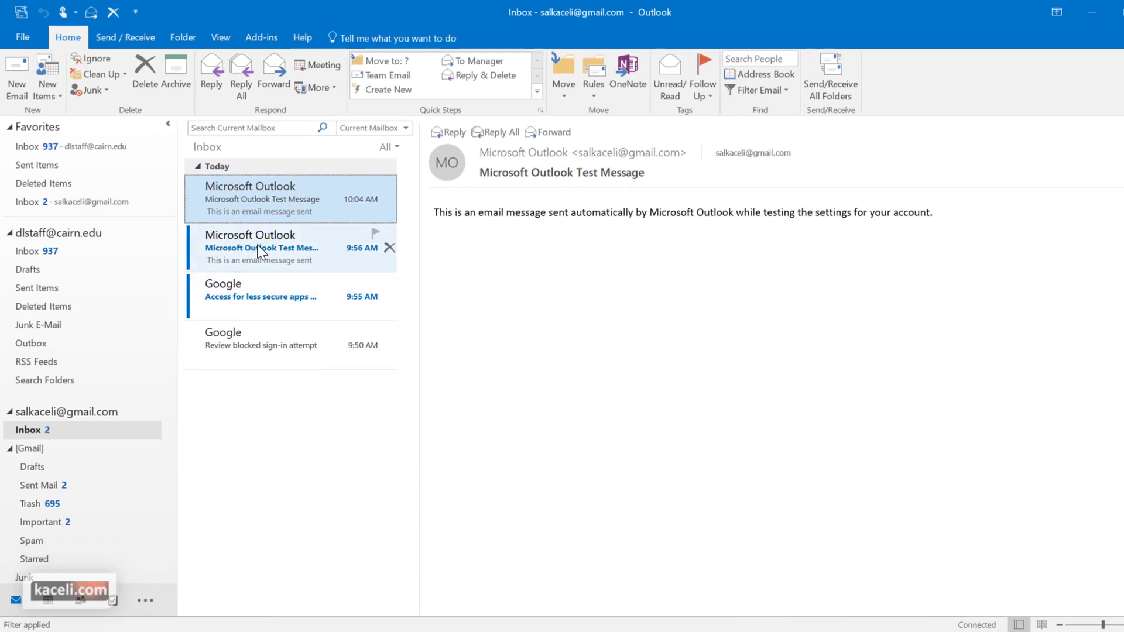
Open the school account's Inbox and read the quarantine summary and TechSmith 4.1 The Big Four messages
{"action": "left_click", "coordinate": [281, 251]}
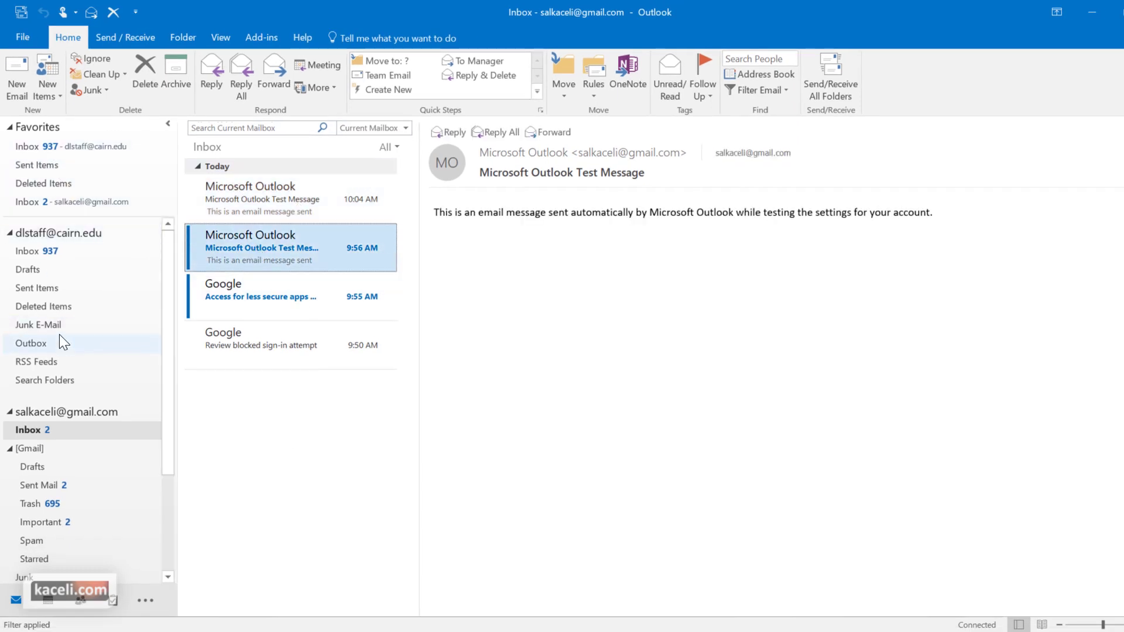
{"action": "left_click", "coordinate": [47, 253]}
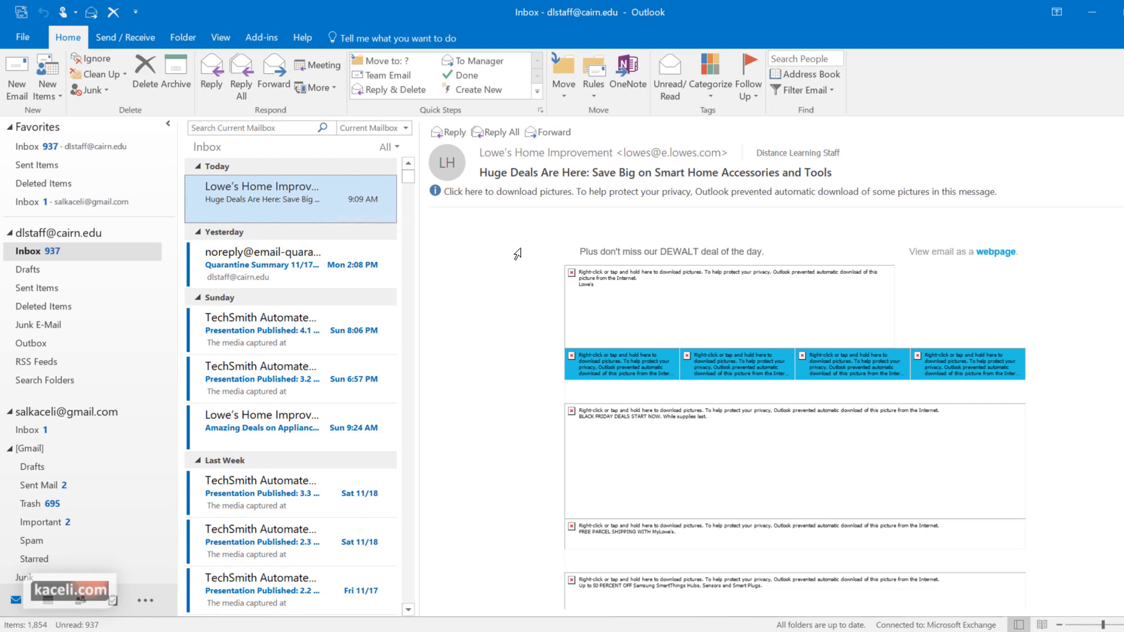
{"action": "left_click", "coordinate": [366, 256]}
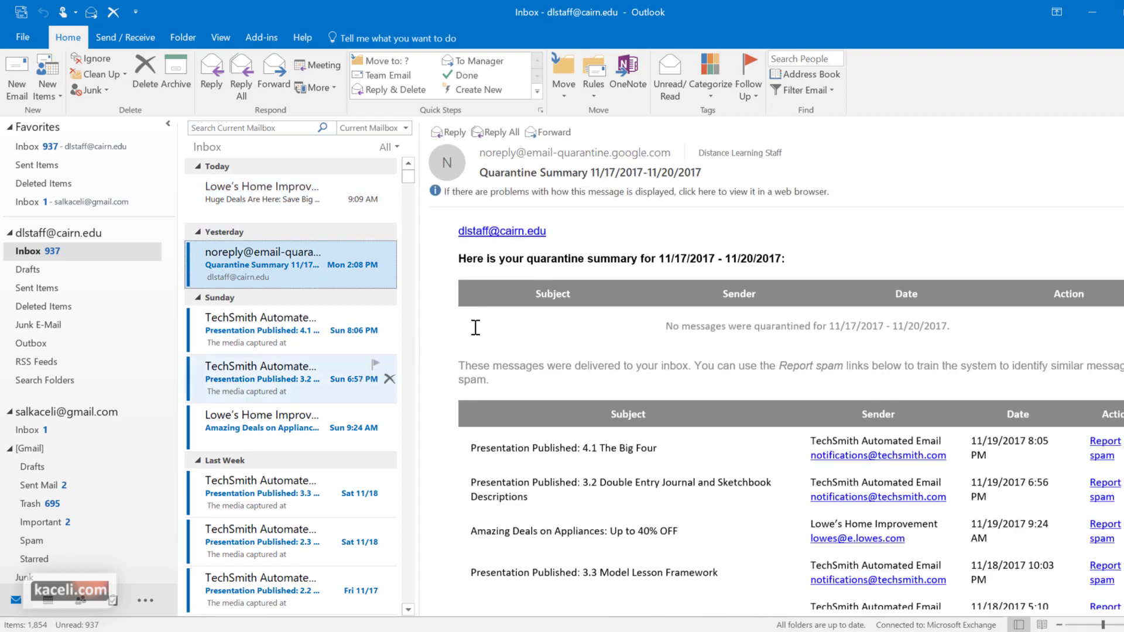
{"action": "left_click", "coordinate": [396, 324]}
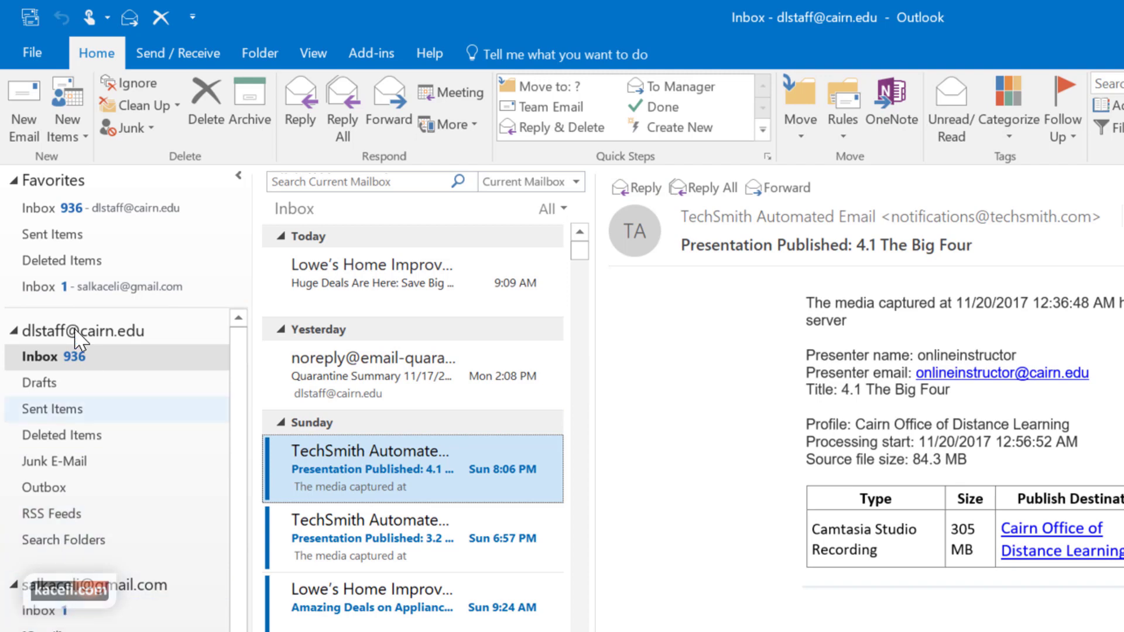
{"action": "left_click", "coordinate": [66, 364]}
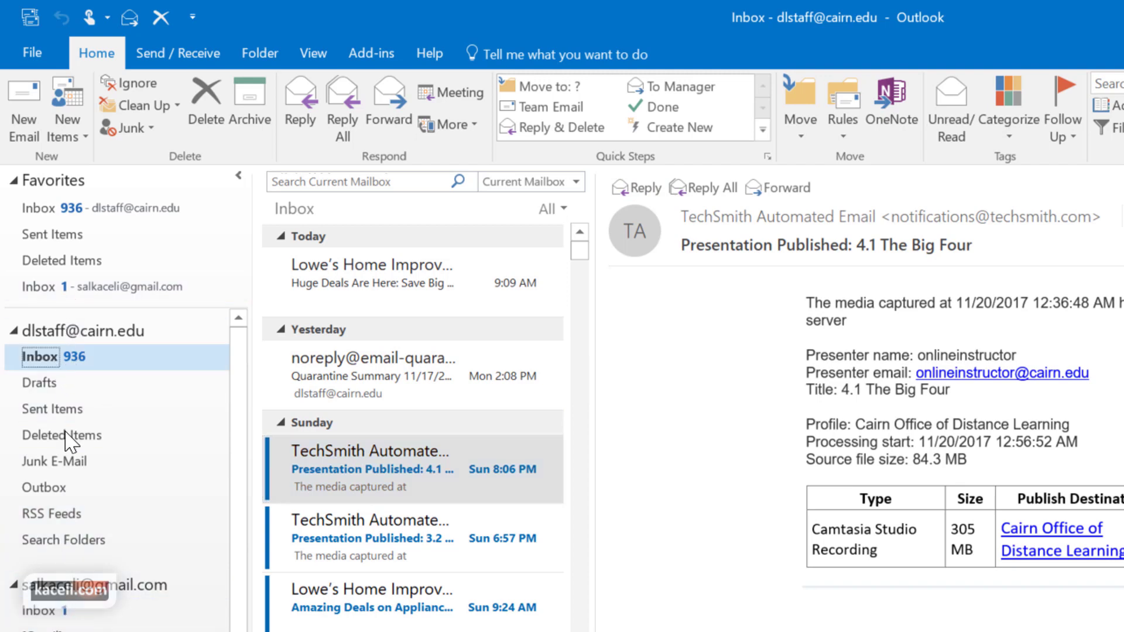
{"action": "left_click", "coordinate": [367, 467]}
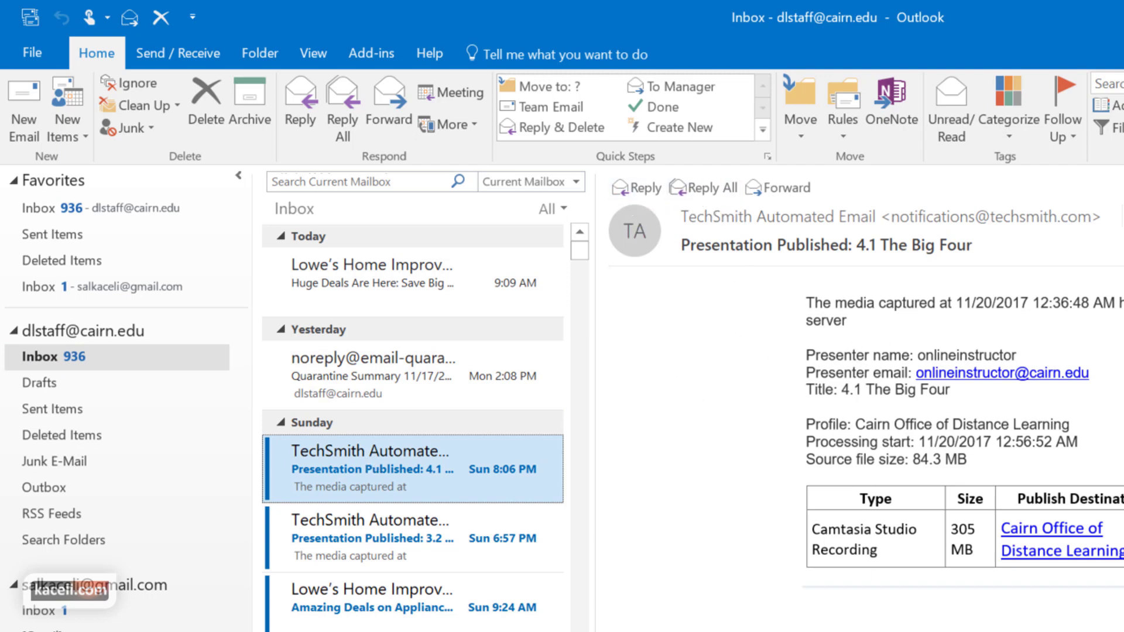
{"action": "left_click", "coordinate": [645, 189]}
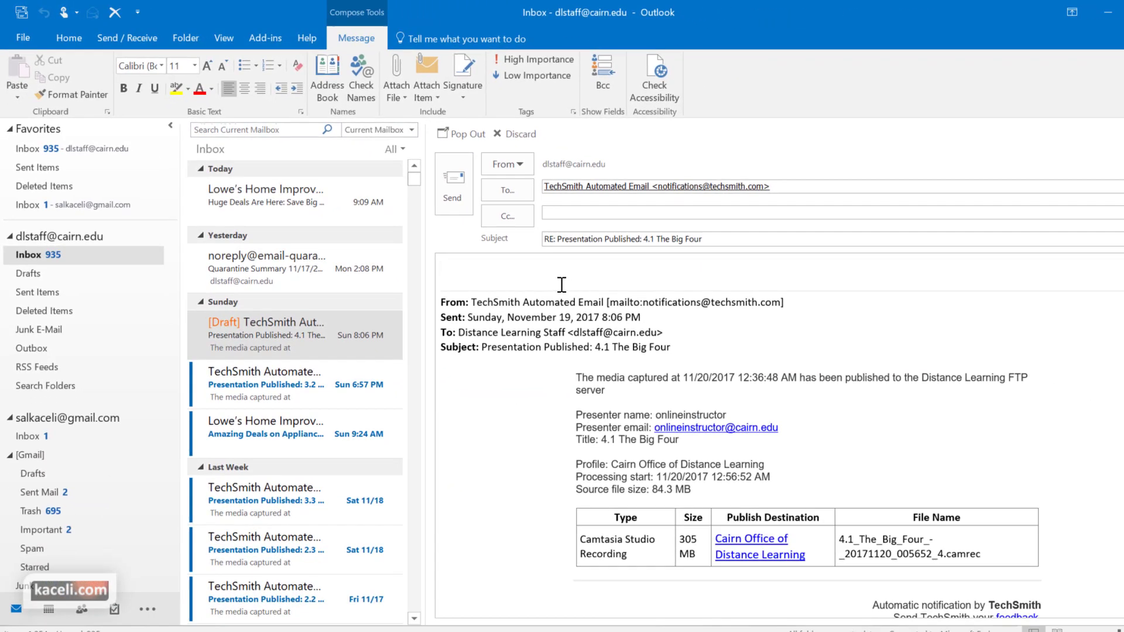
{"action": "left_click", "coordinate": [516, 134]}
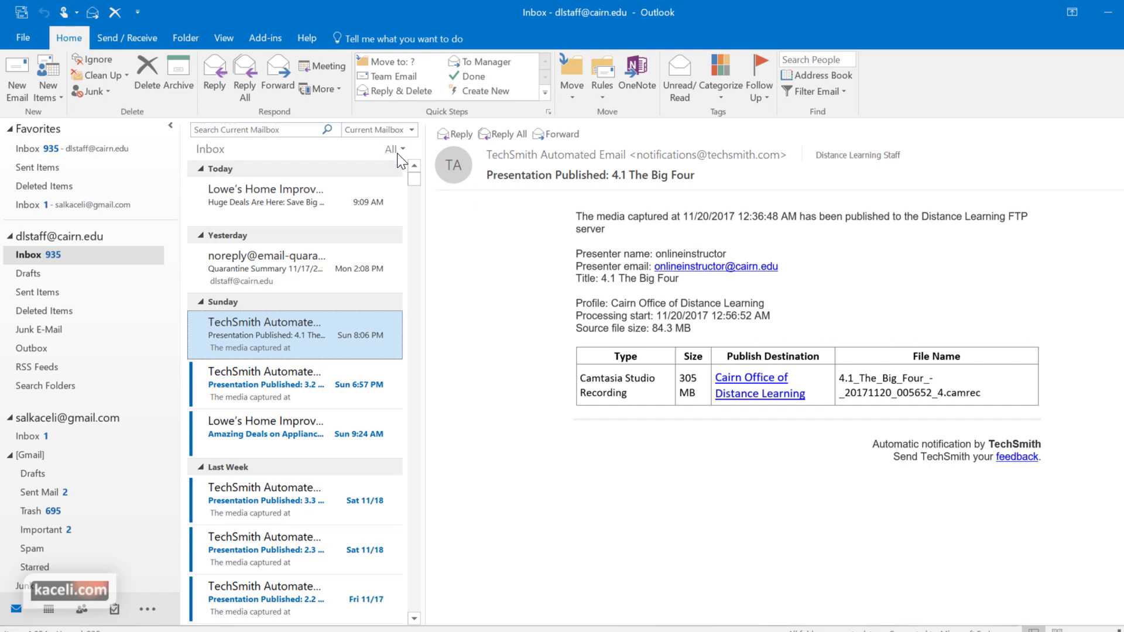
Set the reading pane to Bottom and drag its splitter up to enlarge it
{"action": "left_click", "coordinate": [226, 37]}
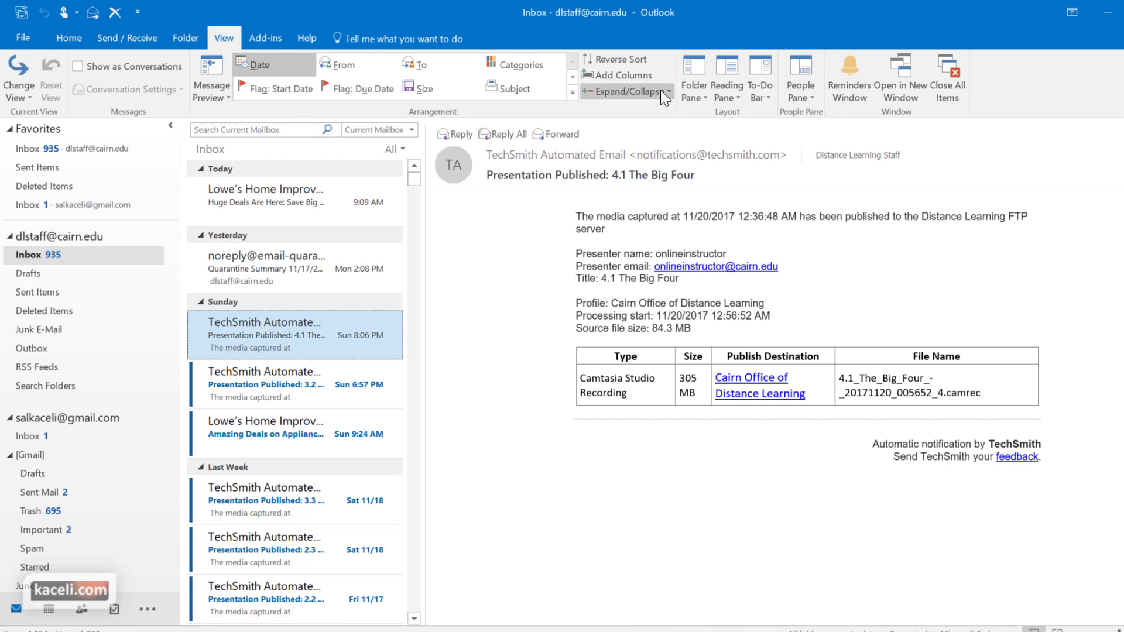
{"action": "left_click", "coordinate": [737, 101]}
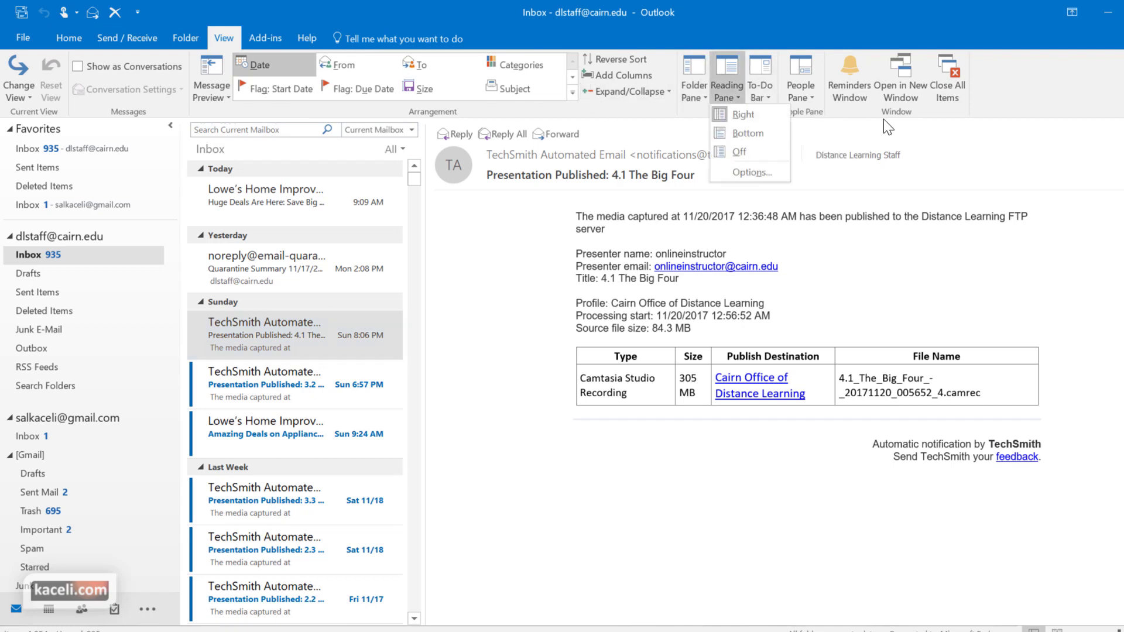
{"action": "left_click", "coordinate": [743, 139]}
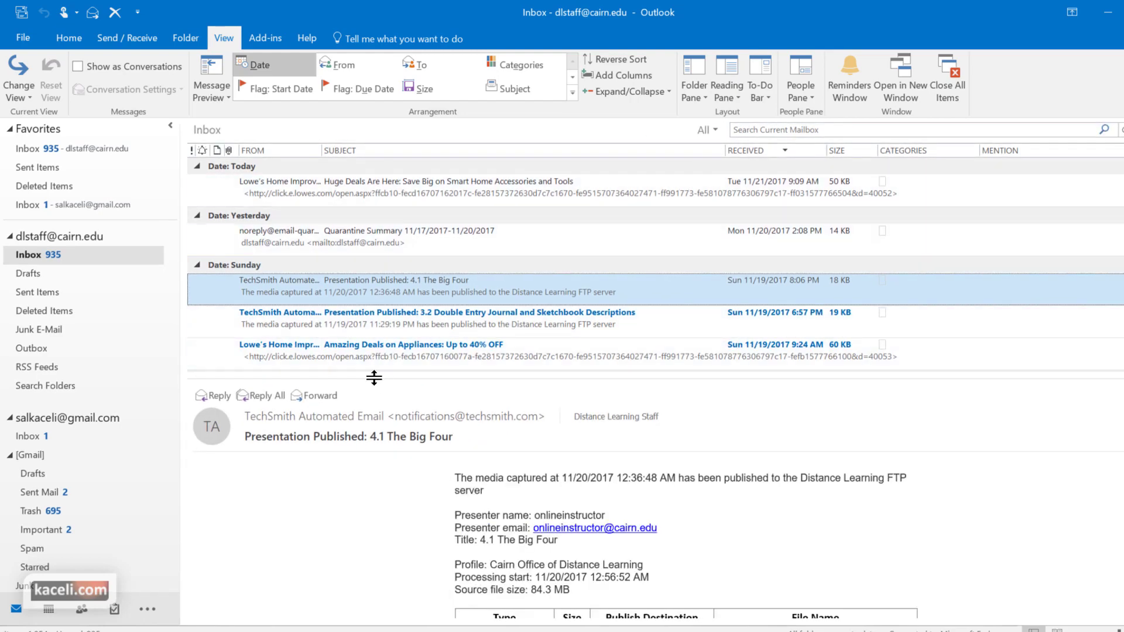
{"action": "left_click_drag", "start_coordinate": [378, 378], "coordinate": [378, 284]}
Read the 3.2 Double Entry Journal message in the bottom reading pane
{"action": "scroll", "coordinate": [357, 181], "scroll_direction": "down", "scroll_amount": 3}
{"action": "scroll", "coordinate": [357, 182], "scroll_direction": "up", "scroll_amount": 3}
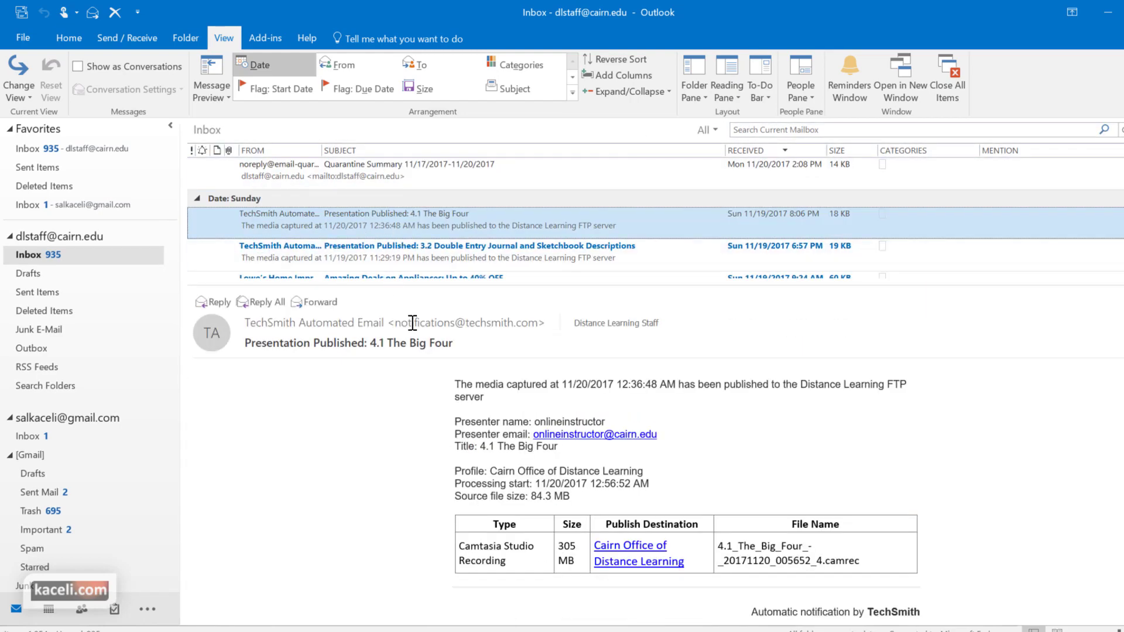
{"action": "left_click", "coordinate": [395, 256]}
{"action": "scroll", "coordinate": [433, 464], "scroll_direction": "down", "scroll_amount": 2}
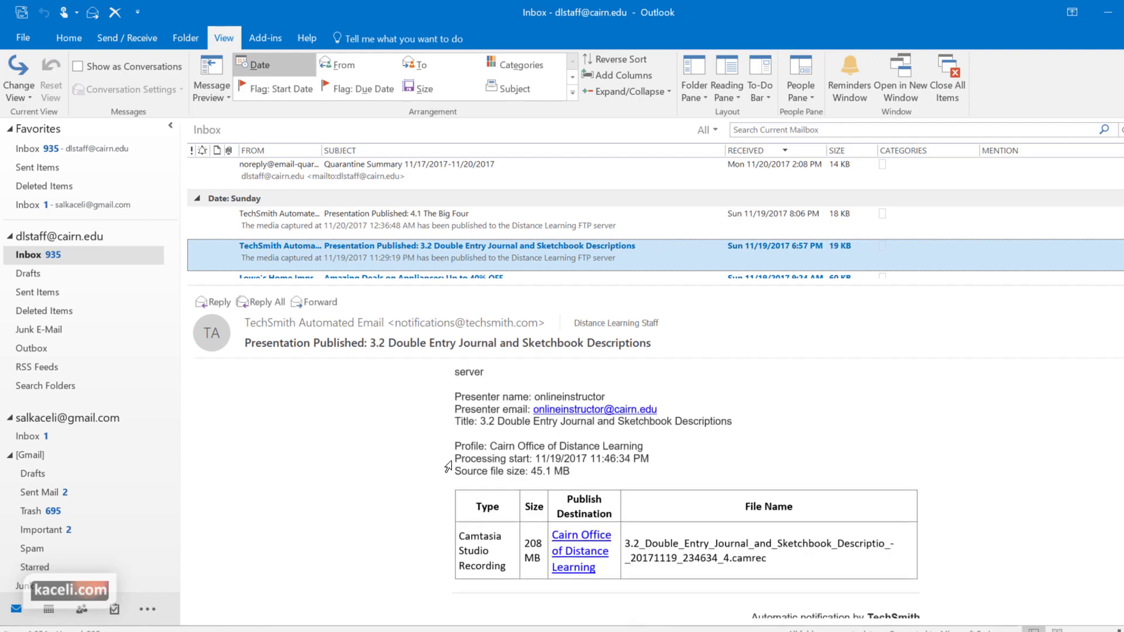
{"action": "left_click", "coordinate": [727, 90]}
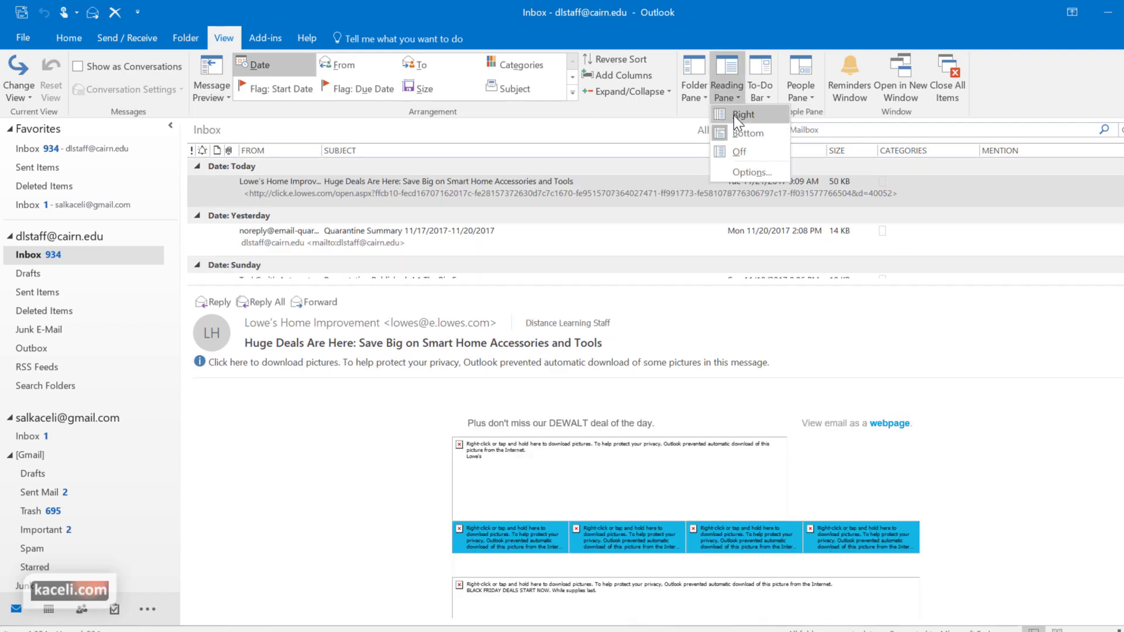
Return the reading pane to the right and show Calendar and Tasks in the To-Do Bar
{"action": "left_click", "coordinate": [707, 149]}
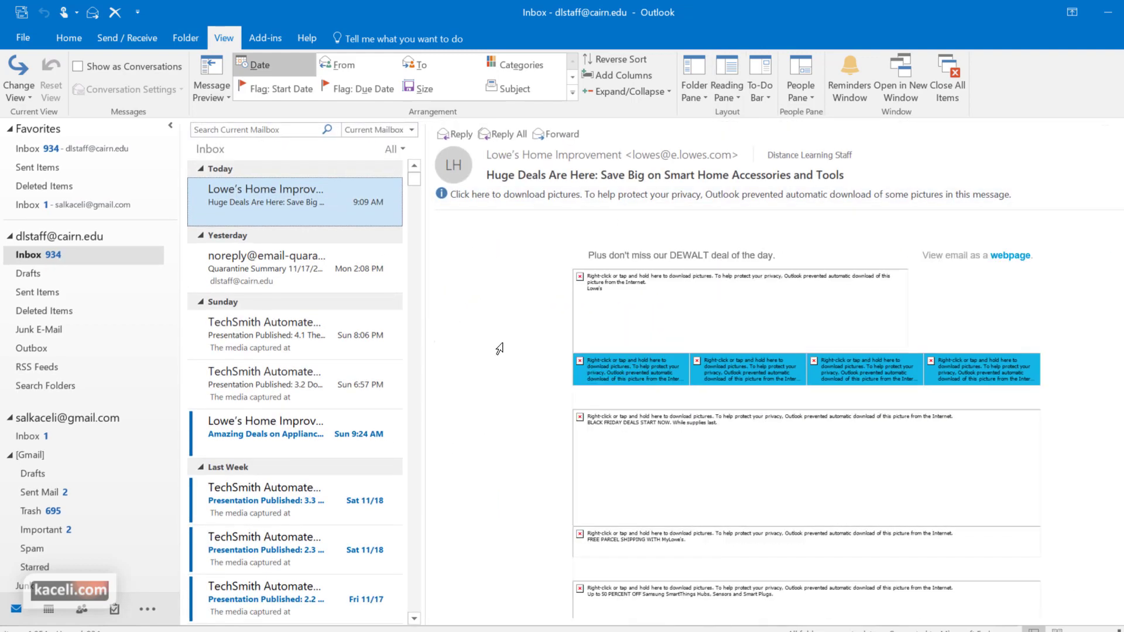
{"action": "left_click", "coordinate": [769, 101]}
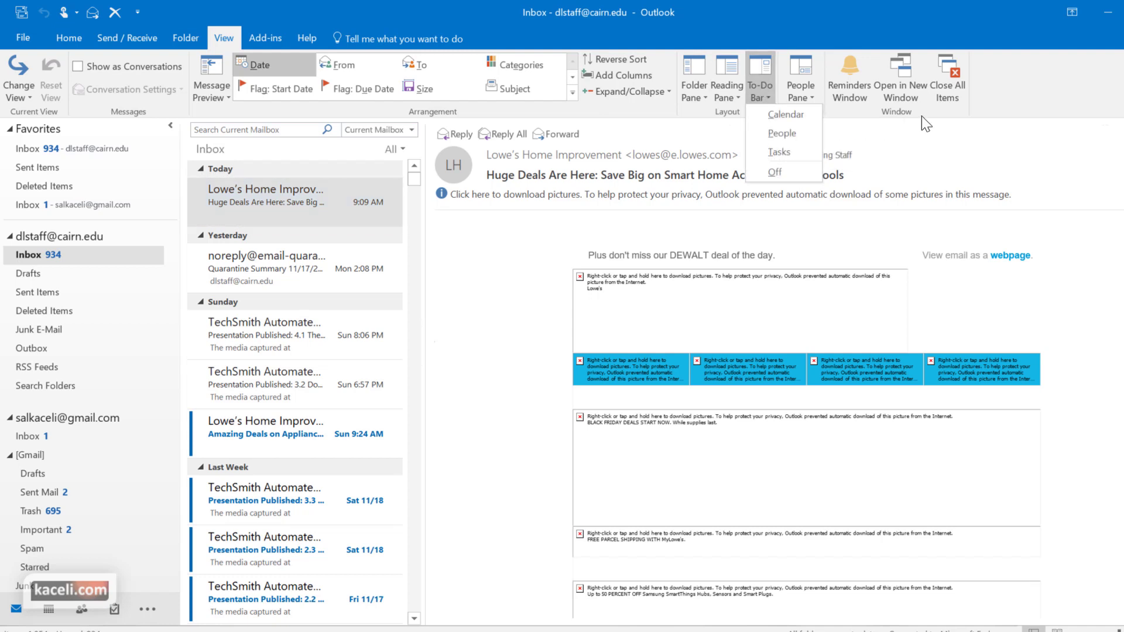
{"action": "left_click", "coordinate": [771, 115]}
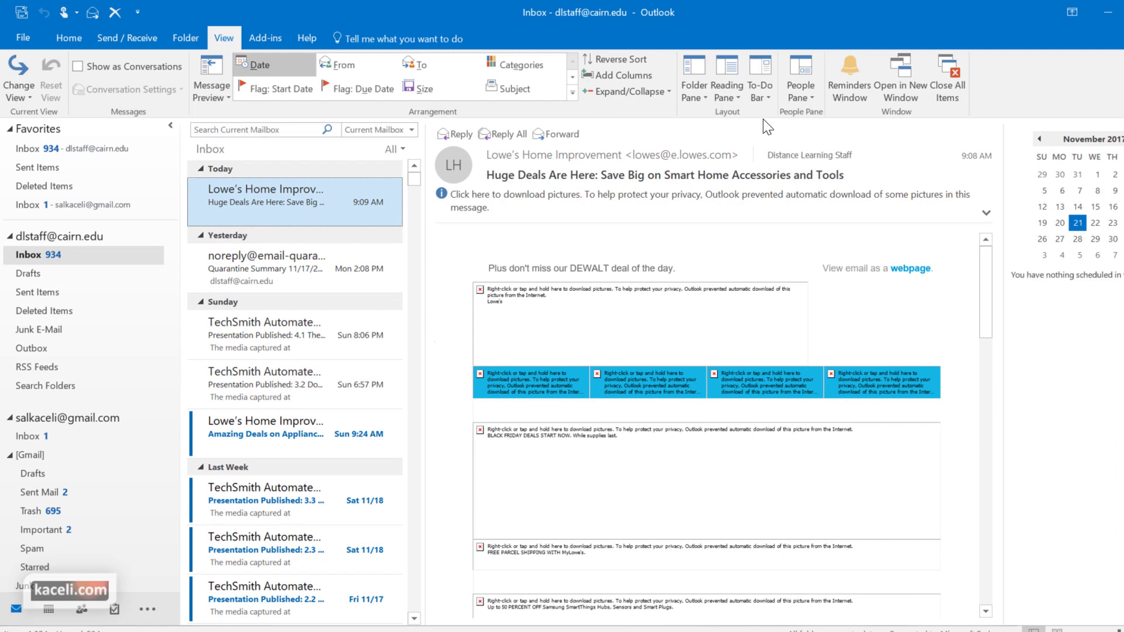
{"action": "left_click", "coordinate": [760, 91]}
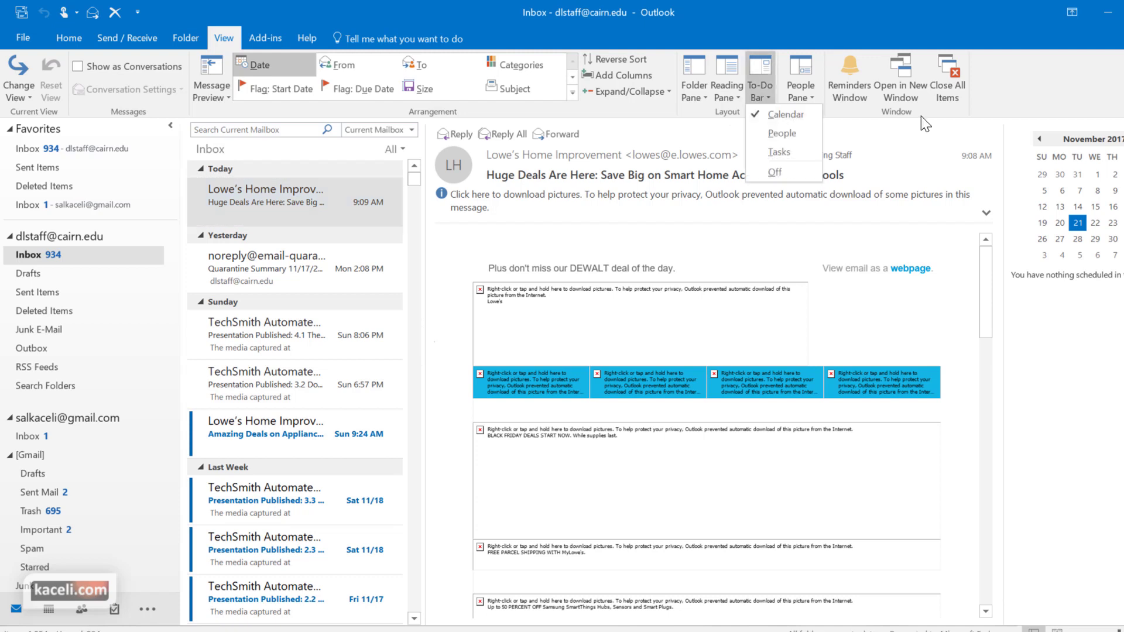
{"action": "left_click", "coordinate": [778, 154]}
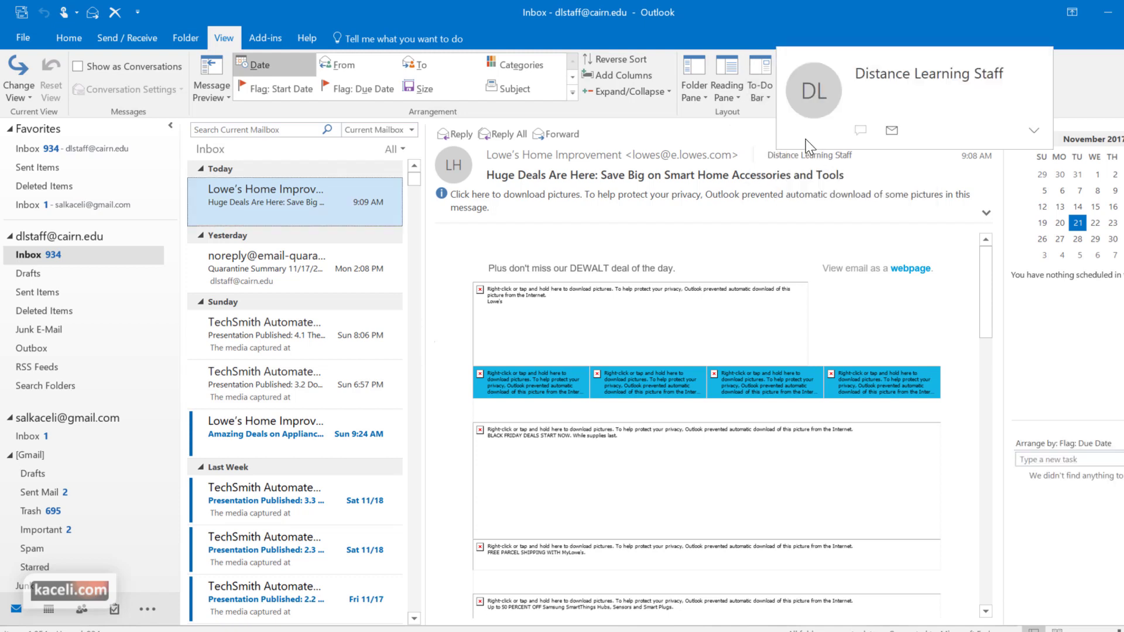
{"action": "left_click", "coordinate": [725, 99]}
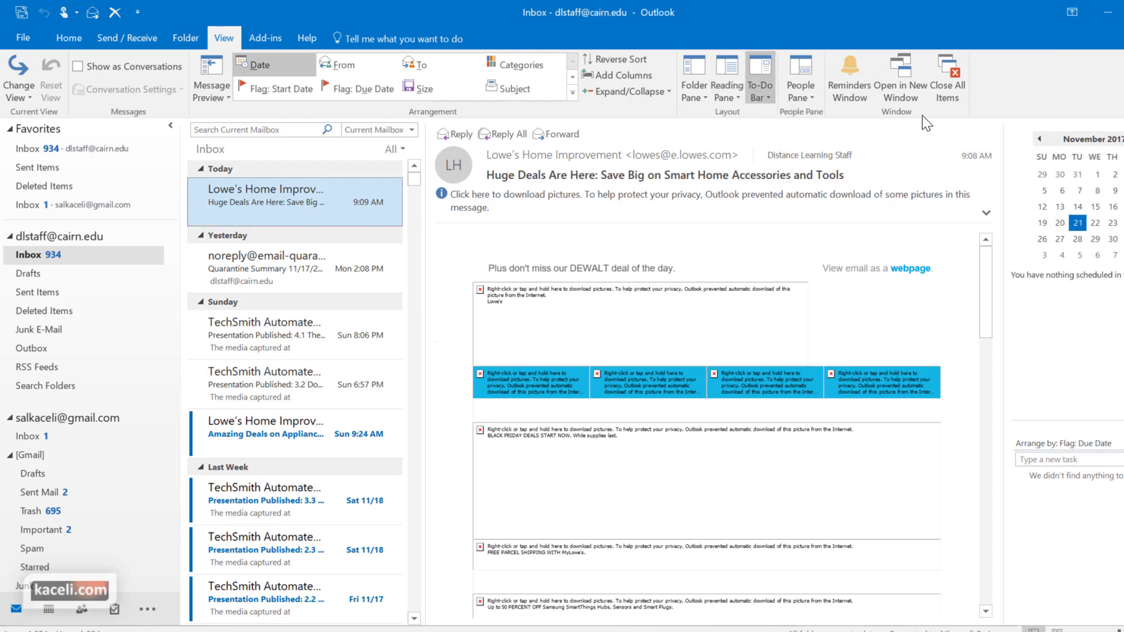
{"action": "left_click", "coordinate": [801, 94]}
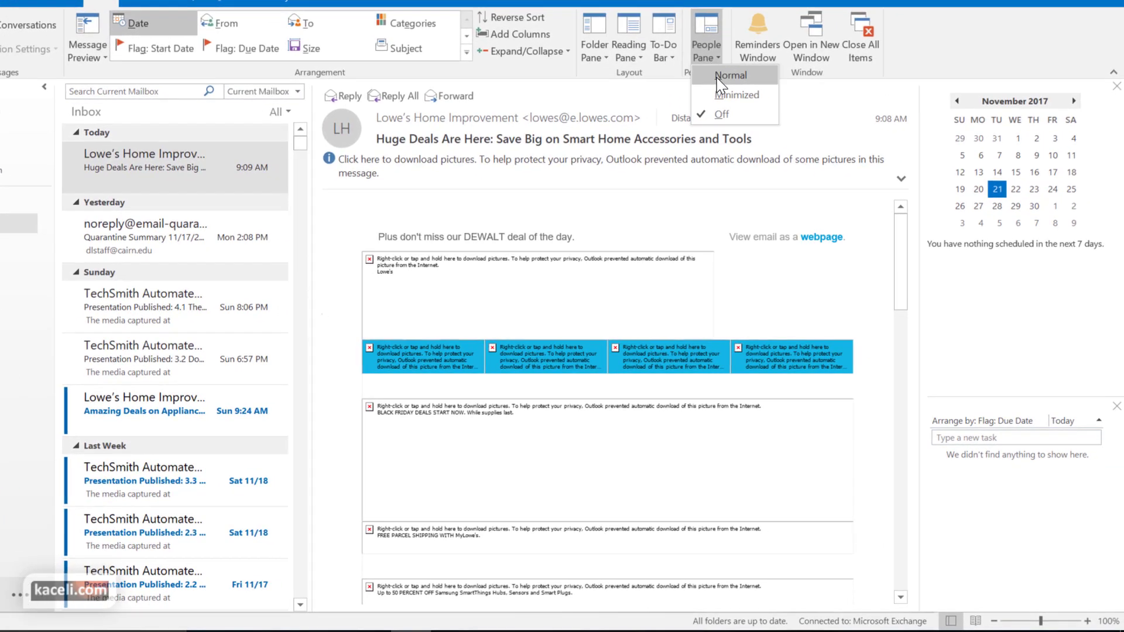
{"action": "left_click", "coordinate": [751, 126]}
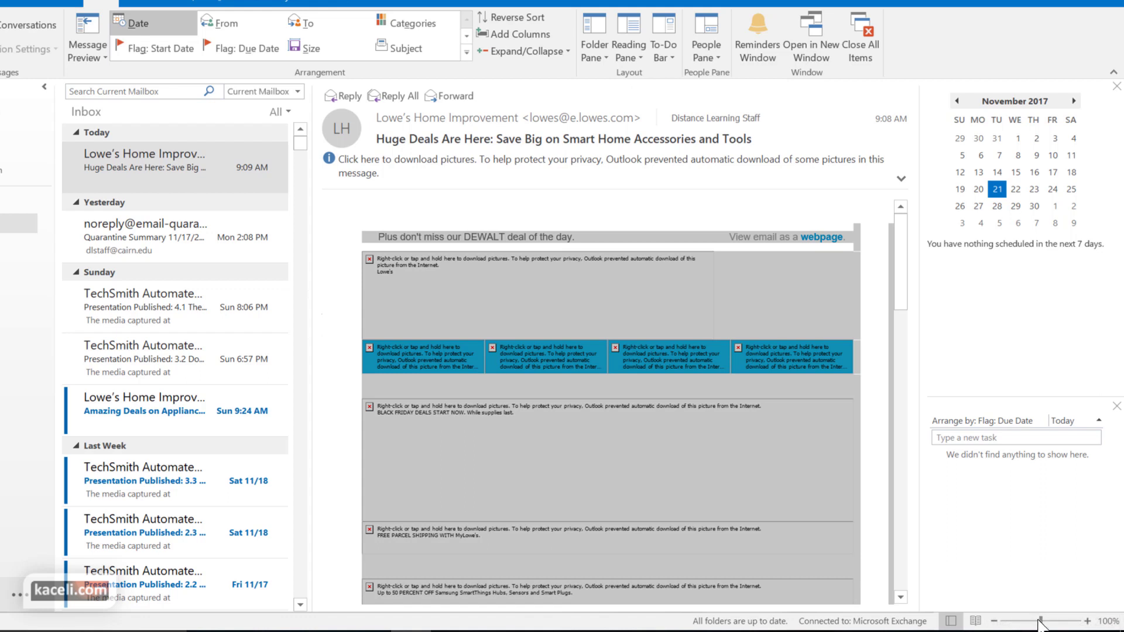
{"action": "left_click", "coordinate": [993, 621]}
{"action": "left_click", "coordinate": [1087, 621]}
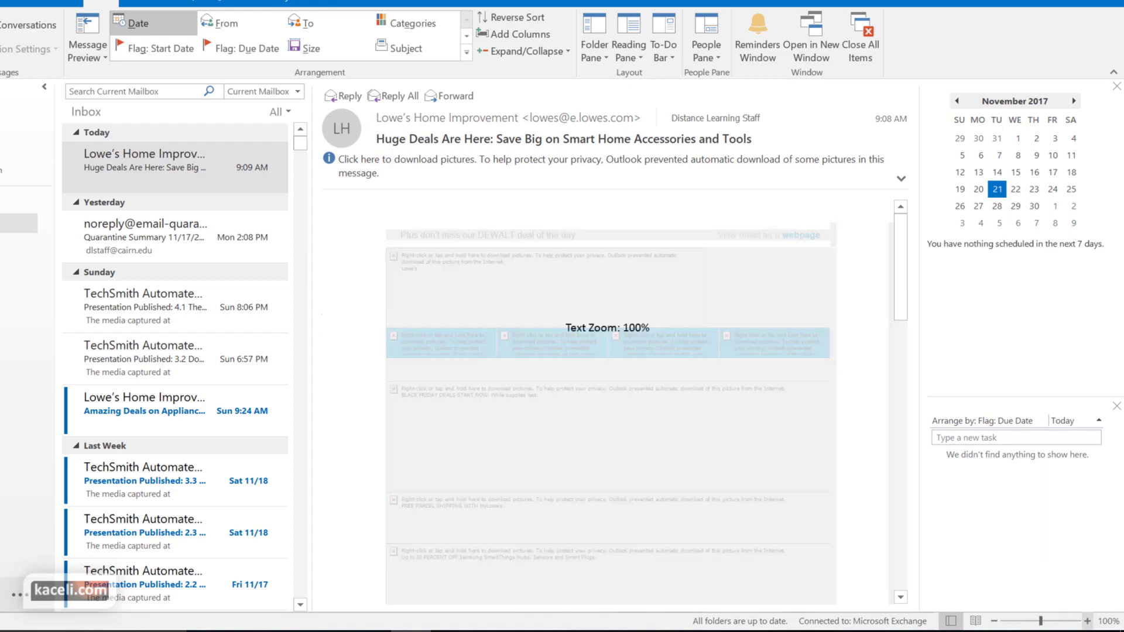
{"action": "left_click", "coordinate": [151, 247]}
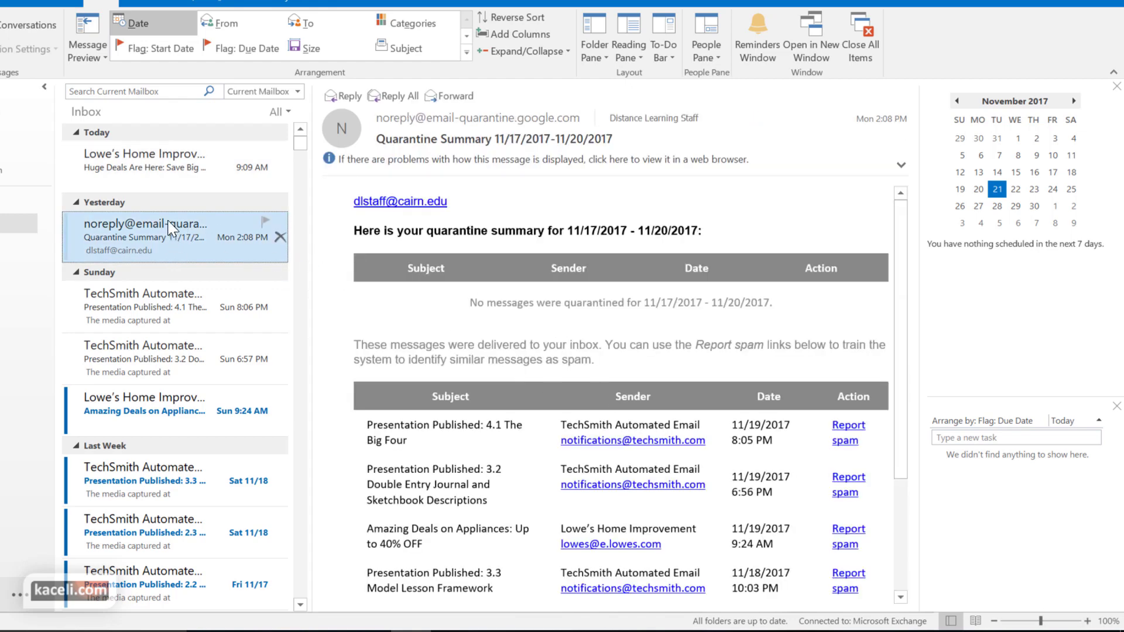
{"action": "left_click", "coordinate": [188, 170]}
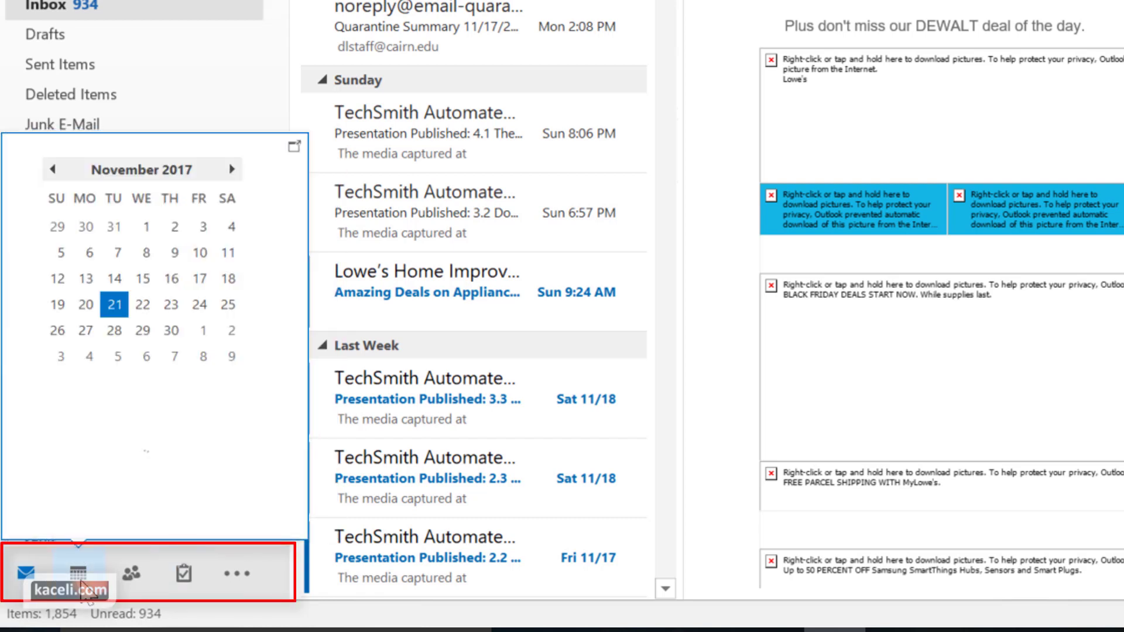
Visit the Calendar, People and Tasks modules and the more-modules menu, ending in Calendar
{"action": "left_click", "coordinate": [82, 584]}
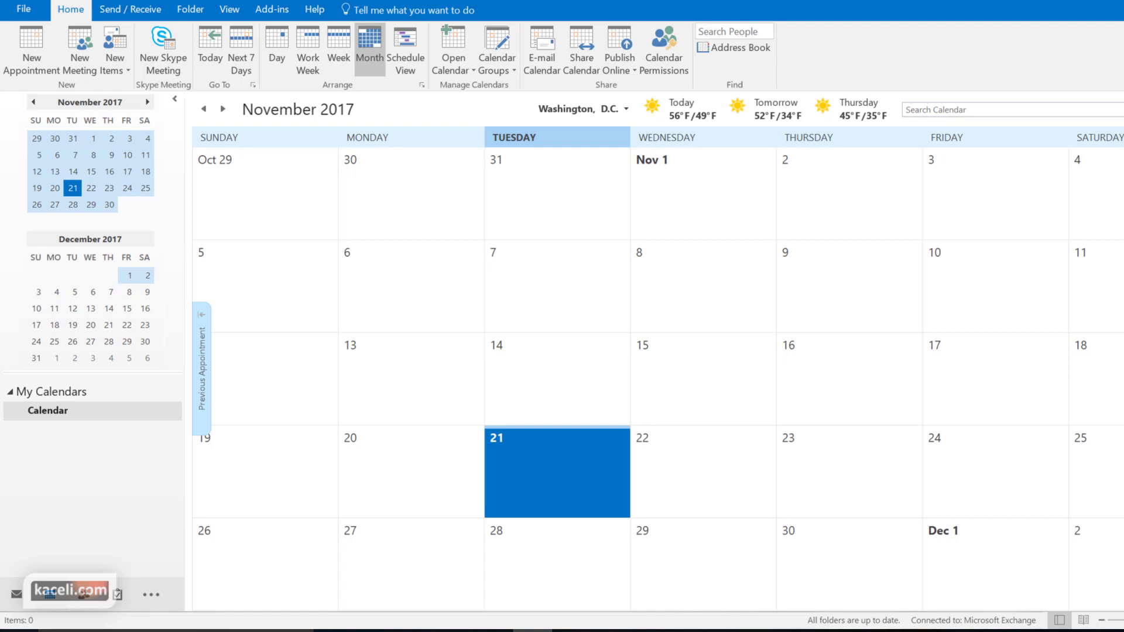
{"action": "left_click", "coordinate": [91, 608]}
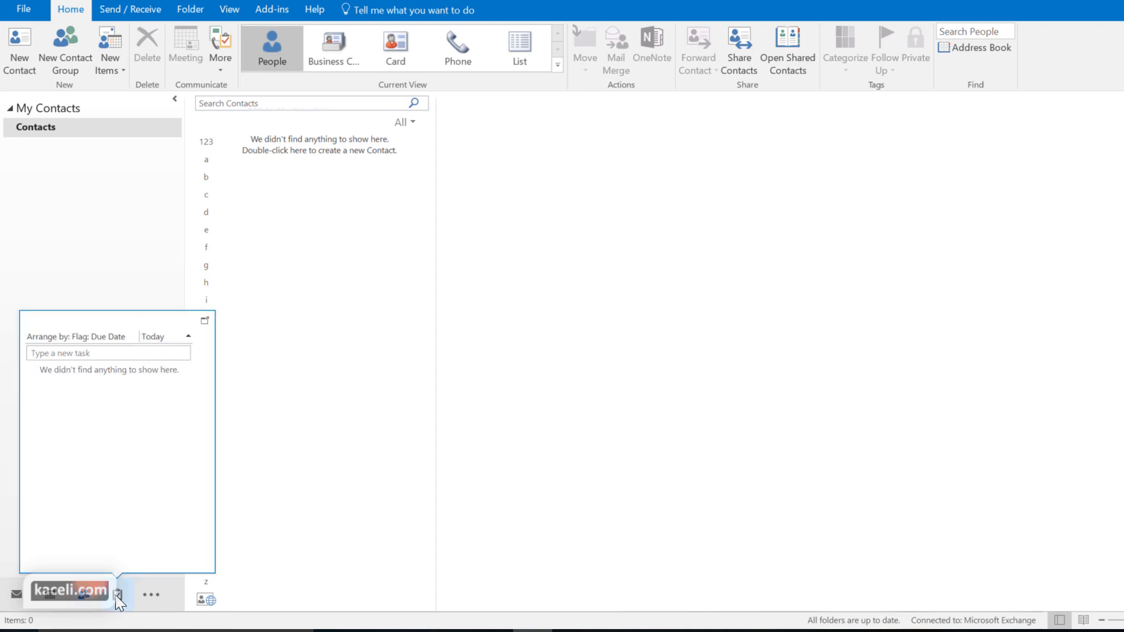
{"action": "left_click", "coordinate": [118, 595]}
{"action": "left_click", "coordinate": [151, 595]}
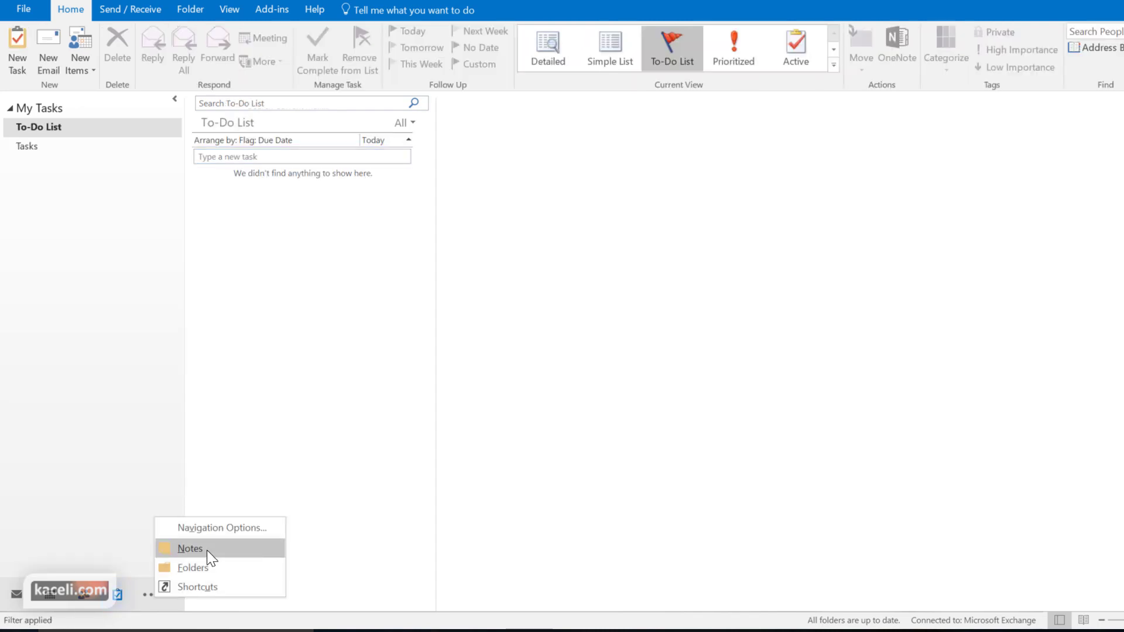
{"action": "left_click", "coordinate": [59, 593]}
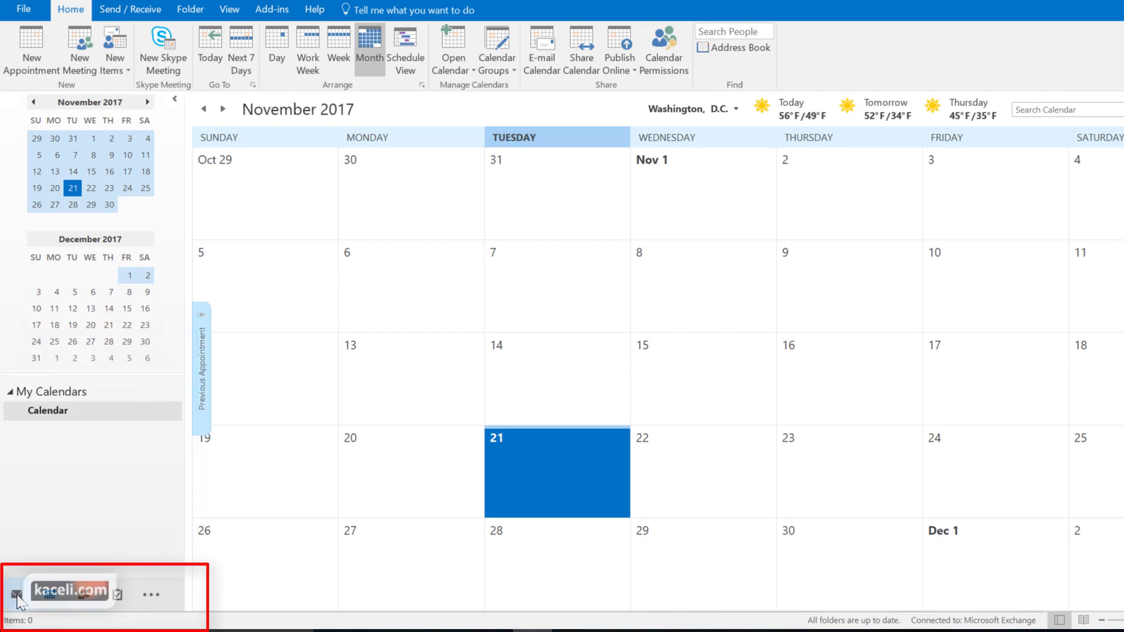
Uncheck Compact Navigation in Navigation Options, confirm with OK, and switch back to Mail
{"action": "left_click", "coordinate": [152, 595]}
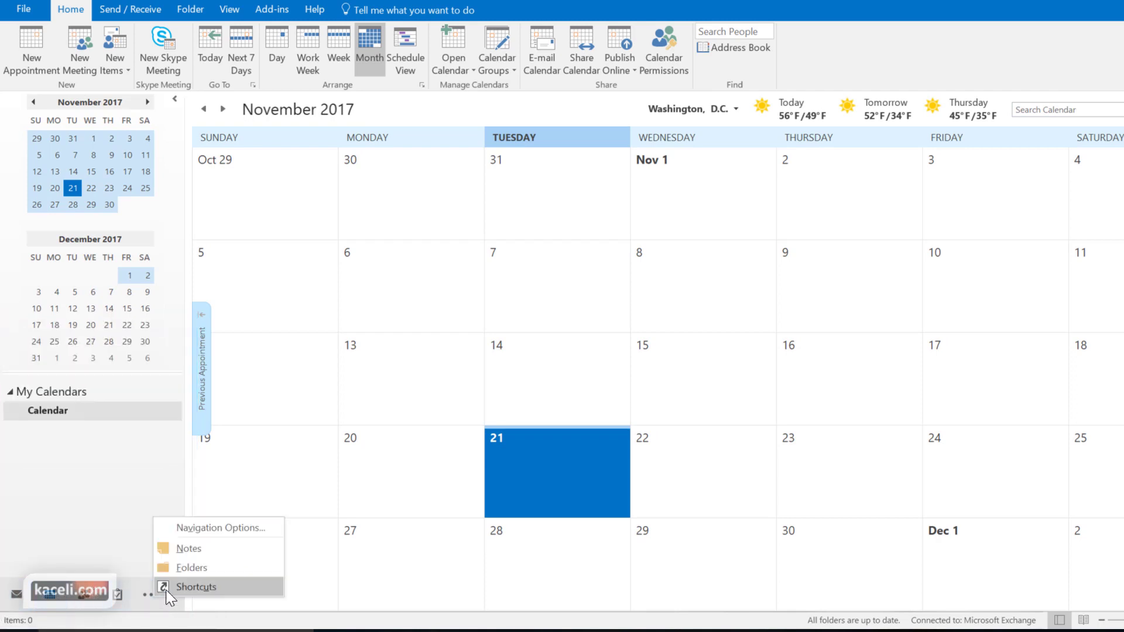
{"action": "left_click", "coordinate": [219, 529]}
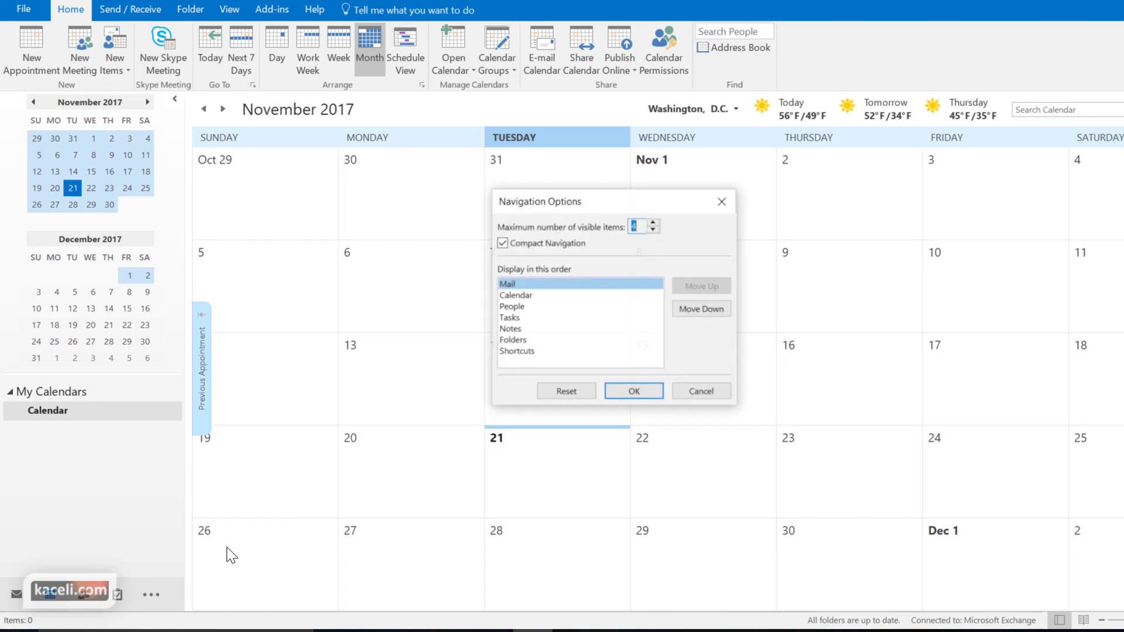
{"action": "left_click", "coordinate": [502, 244]}
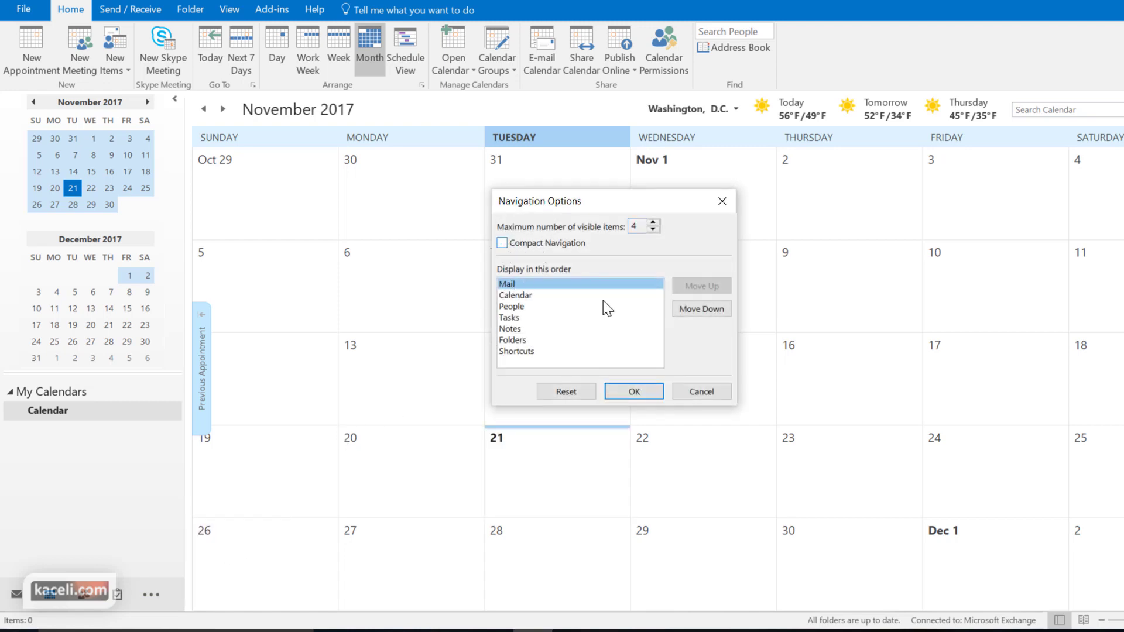
{"action": "left_click", "coordinate": [612, 393]}
{"action": "left_click", "coordinate": [579, 428]}
{"action": "mouse_move", "coordinate": [155, 580]}
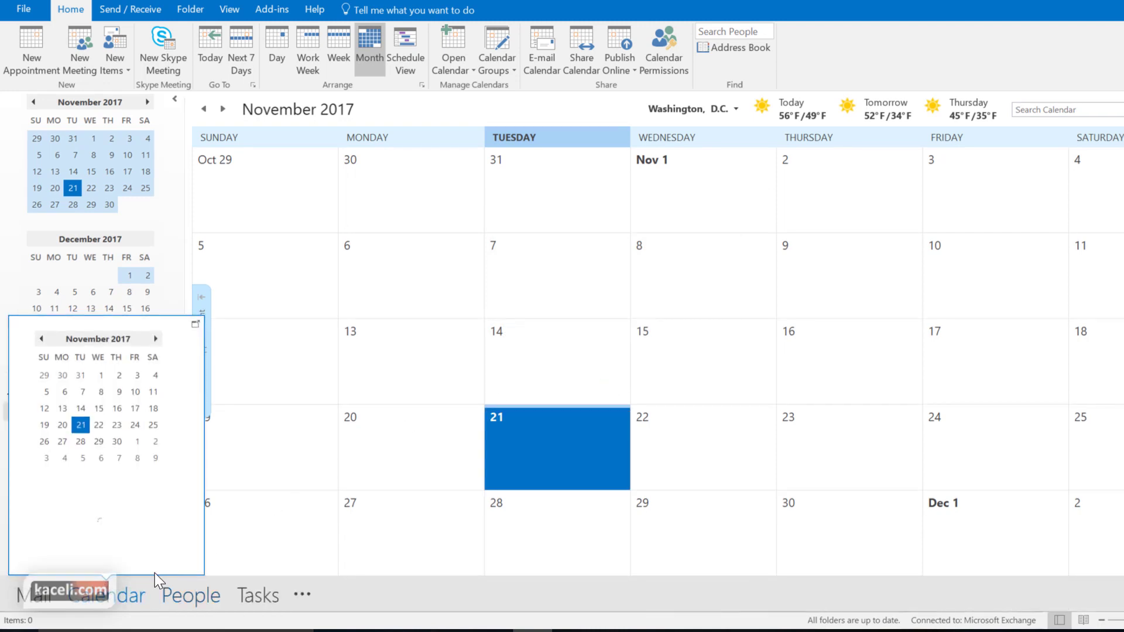
{"action": "left_click", "coordinate": [24, 596]}
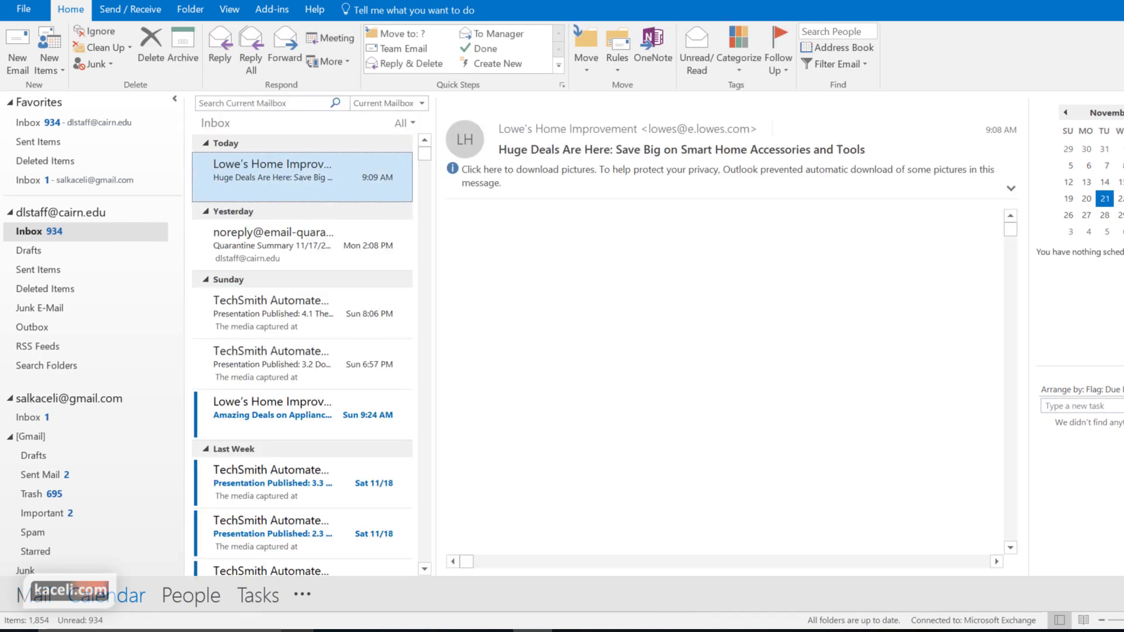
From Calendar (Ctrl+2), re-enable Compact Navigation in Navigation Options, then return to Mail
{"action": "key", "text": "ctrl+2"}
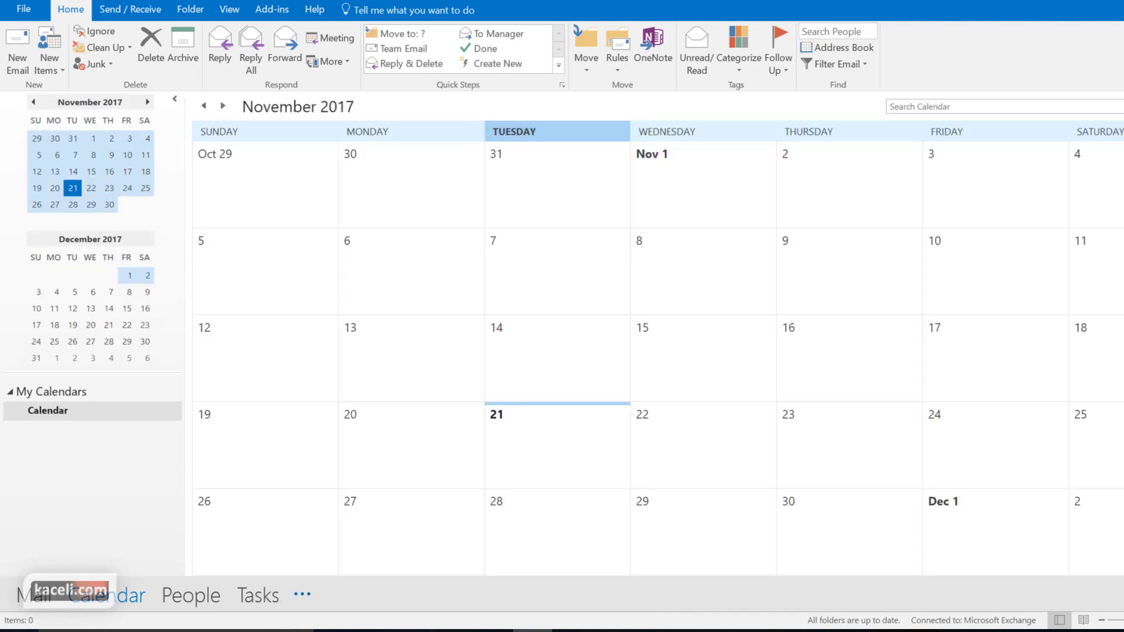
{"action": "left_click", "coordinate": [302, 595]}
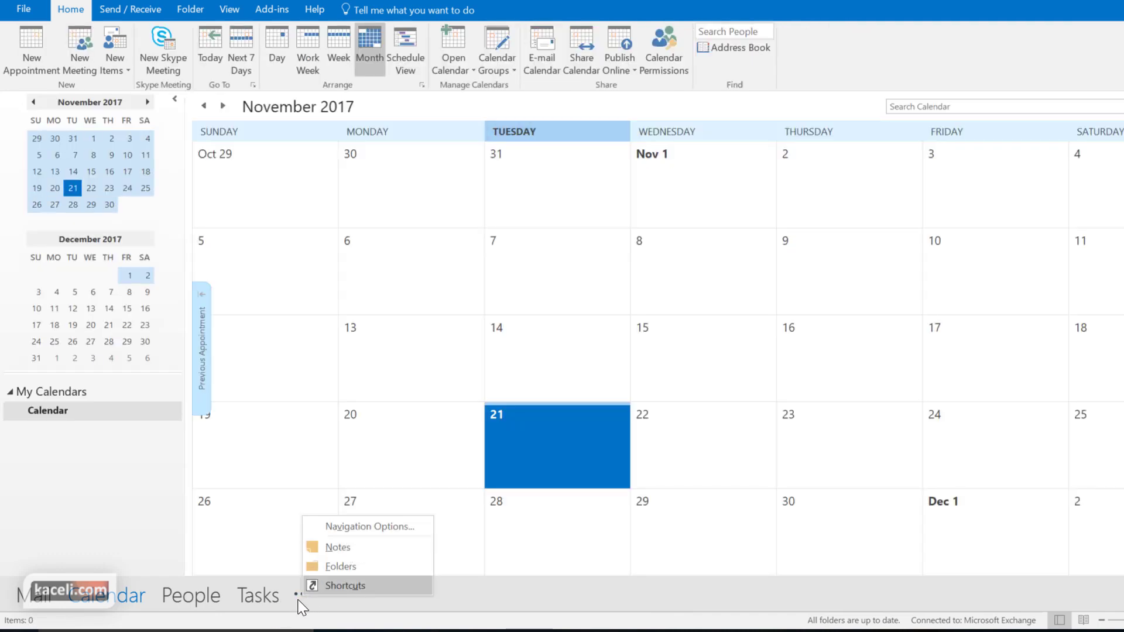
{"action": "left_click", "coordinate": [363, 527]}
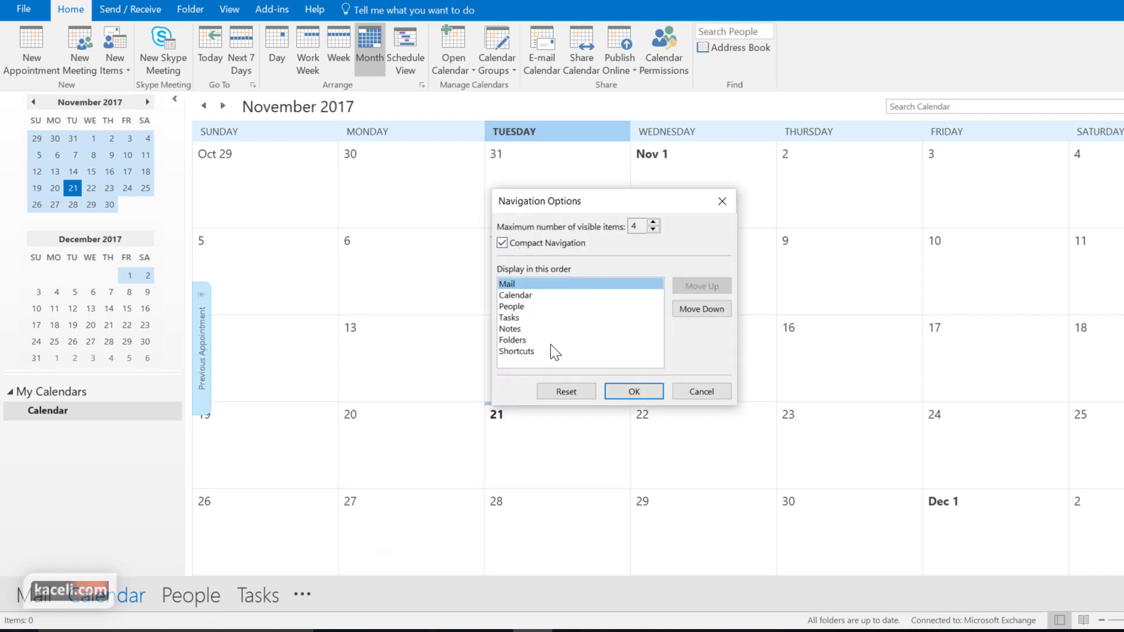
{"action": "left_click", "coordinate": [616, 392]}
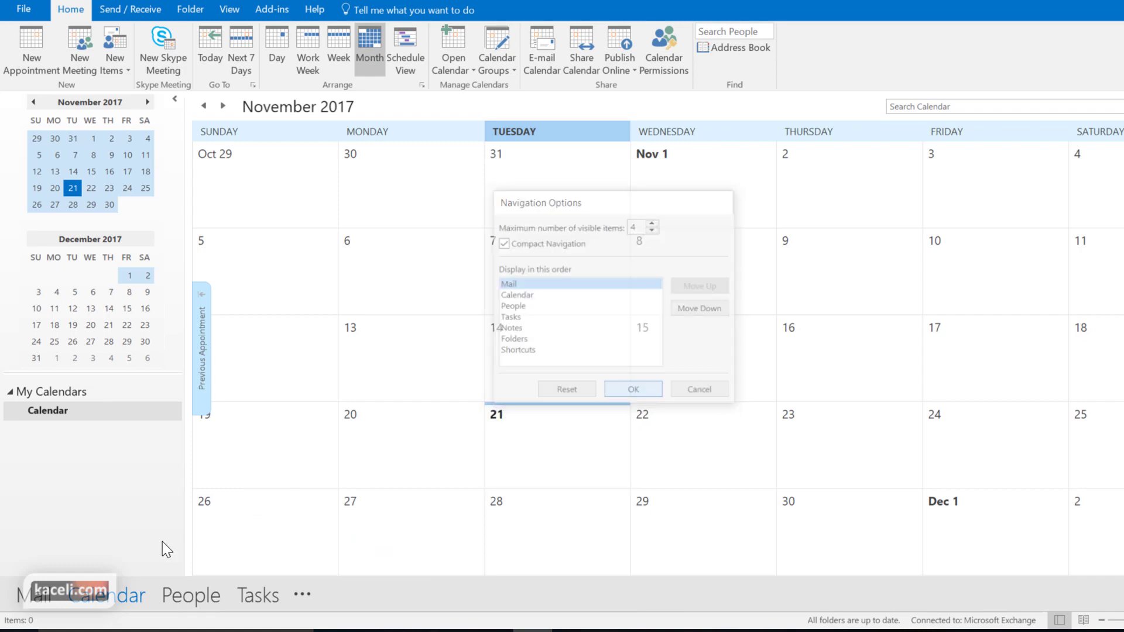
{"action": "left_click", "coordinate": [18, 597]}
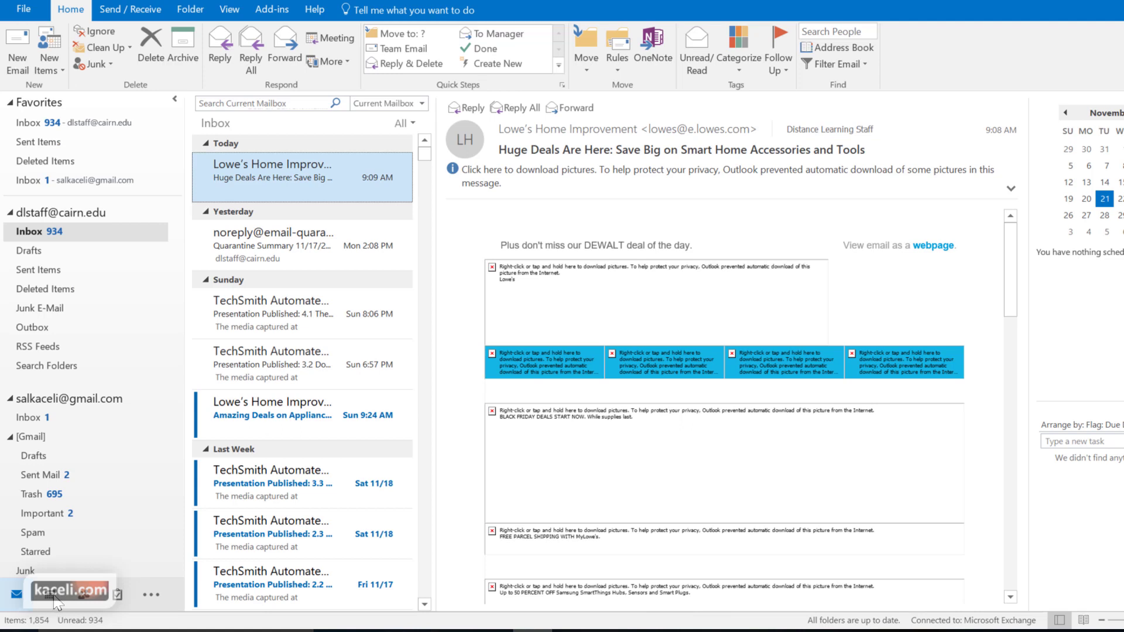
{"action": "mouse_move", "coordinate": [87, 598]}
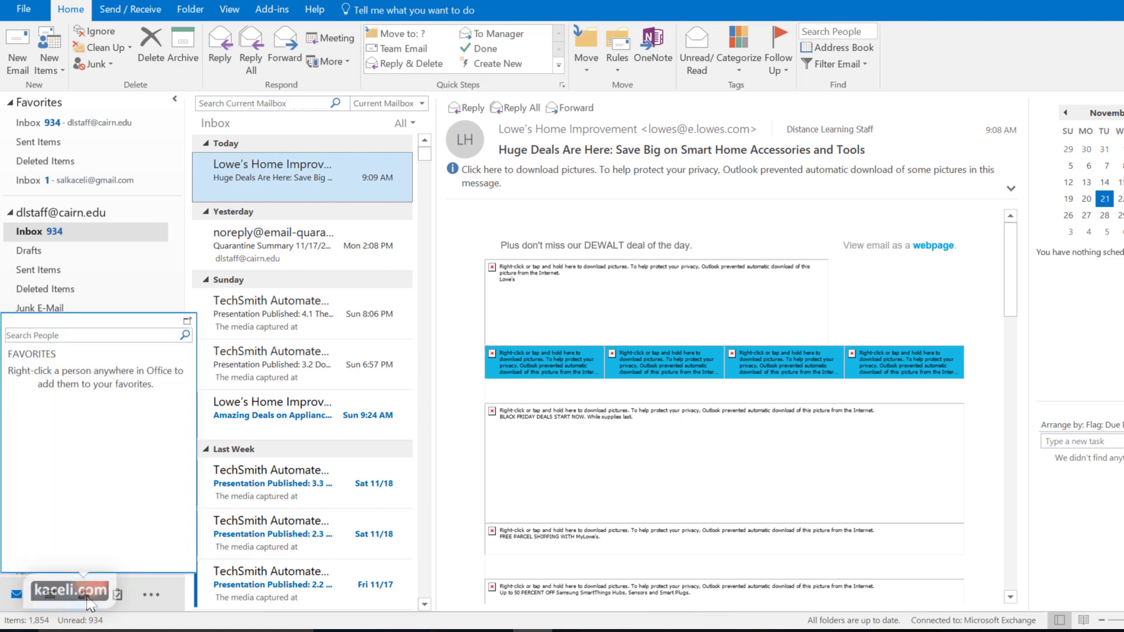